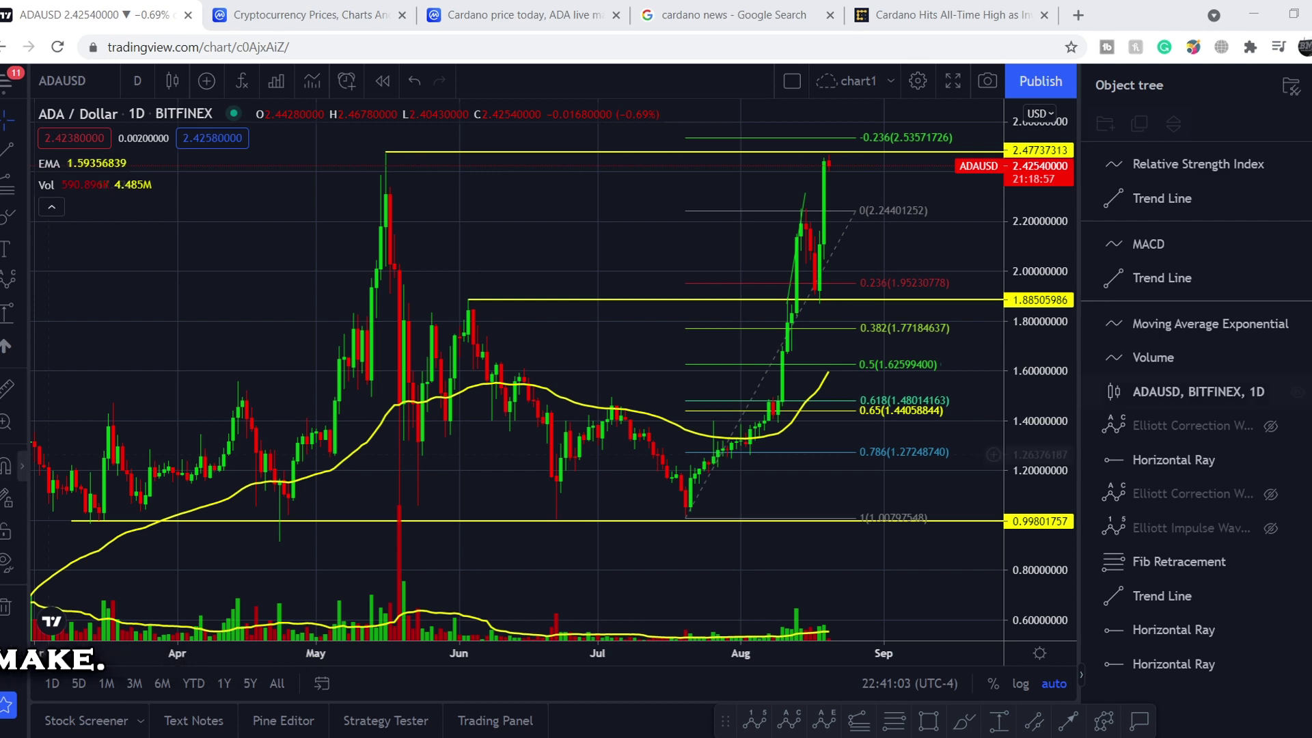
# Step: Set the ADAUSD price chart to the 4-hour interval
pyautogui.scroll(3, 758, 311)
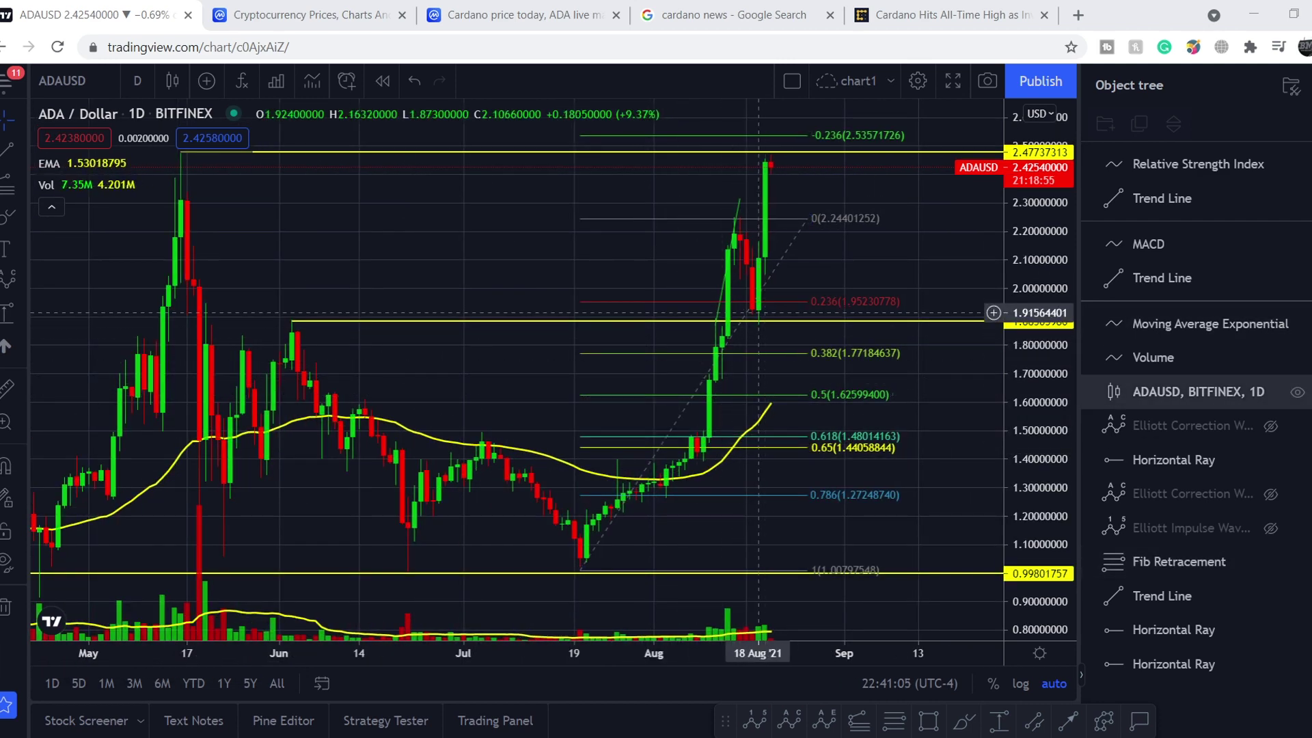
pyautogui.click(137, 81)
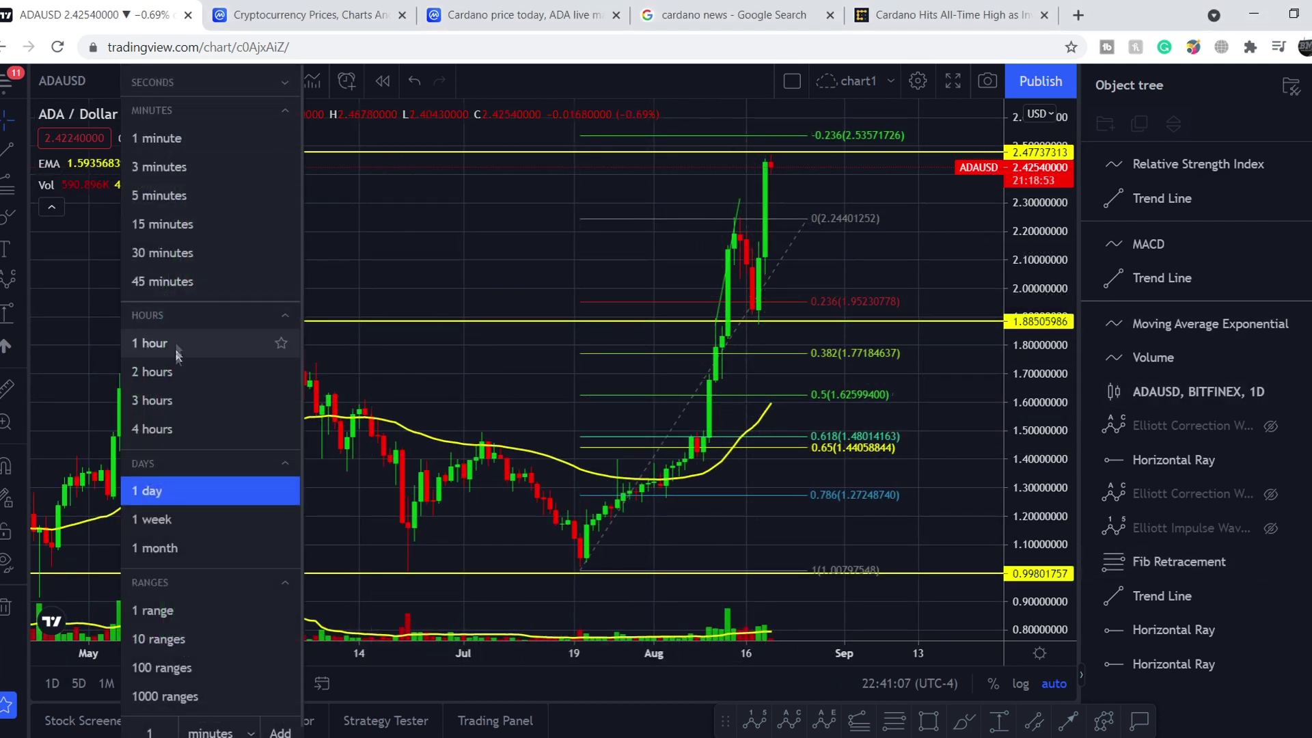
pyautogui.click(164, 431)
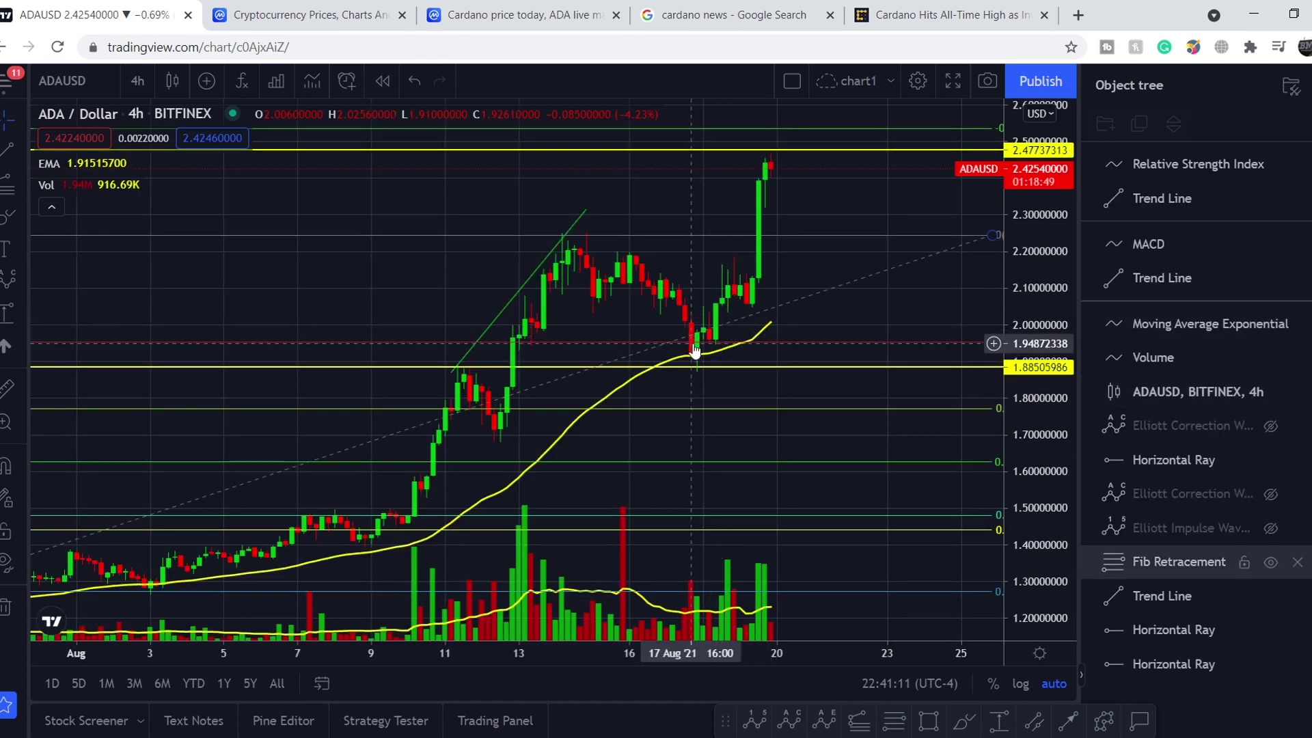
# Step: Show the hidden Elliott Correction Wave drawing that marks the mid-August pullback on the 4-hour chart
pyautogui.scroll(-5, 793, 369)
pyautogui.scroll(5, 812, 356)
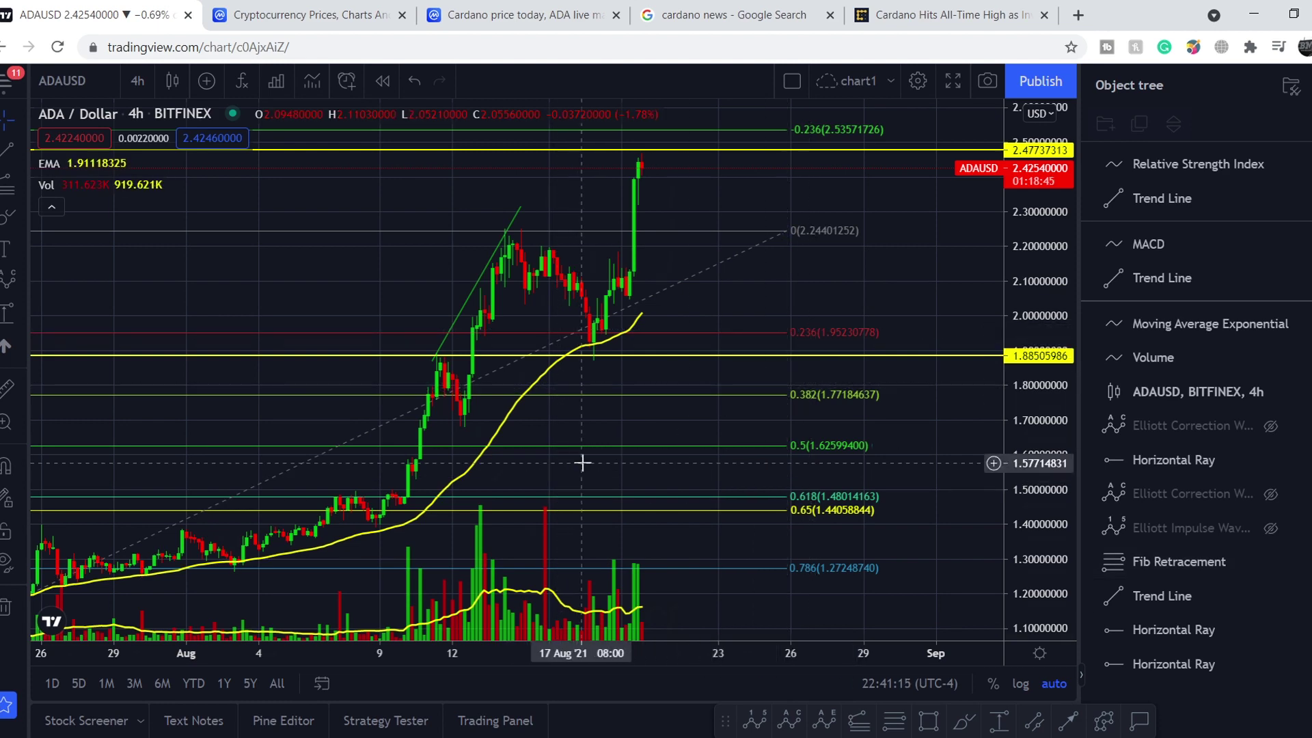
pyautogui.scroll(-3, 580, 464)
pyautogui.scroll(3, 892, 261)
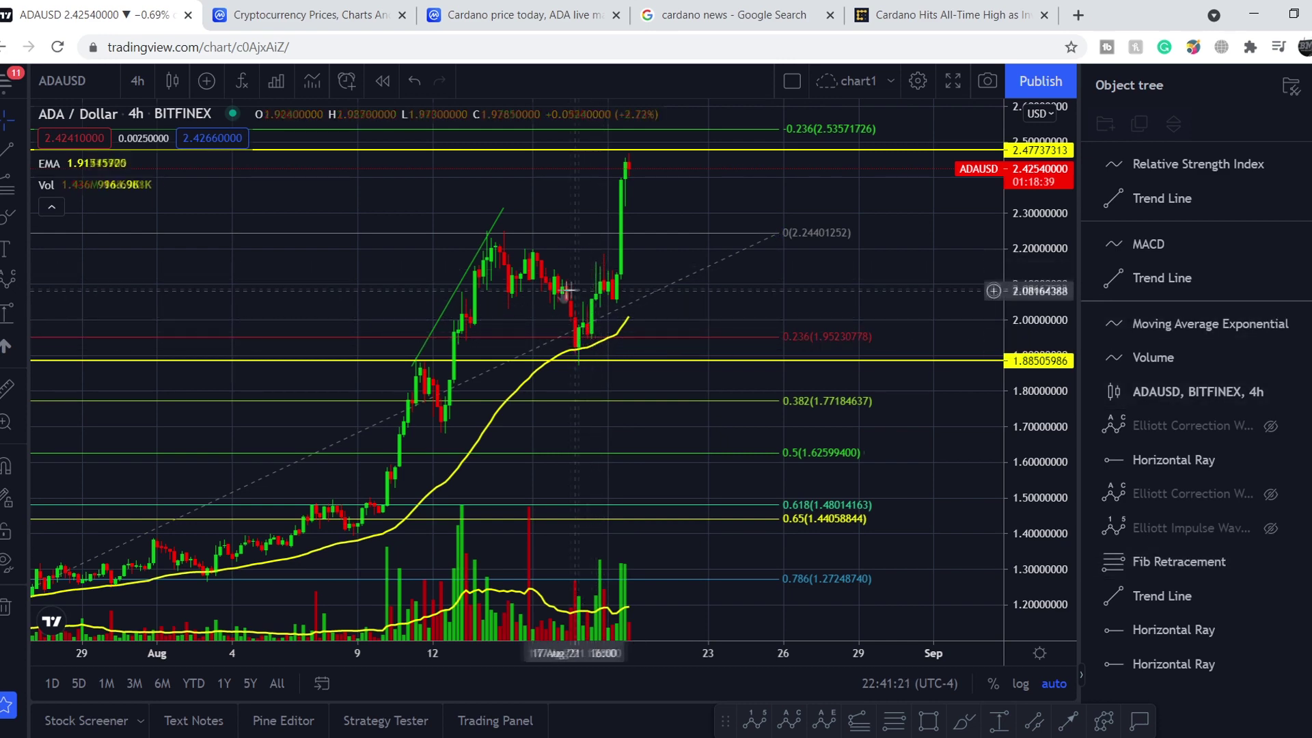
pyautogui.click(1270, 425)
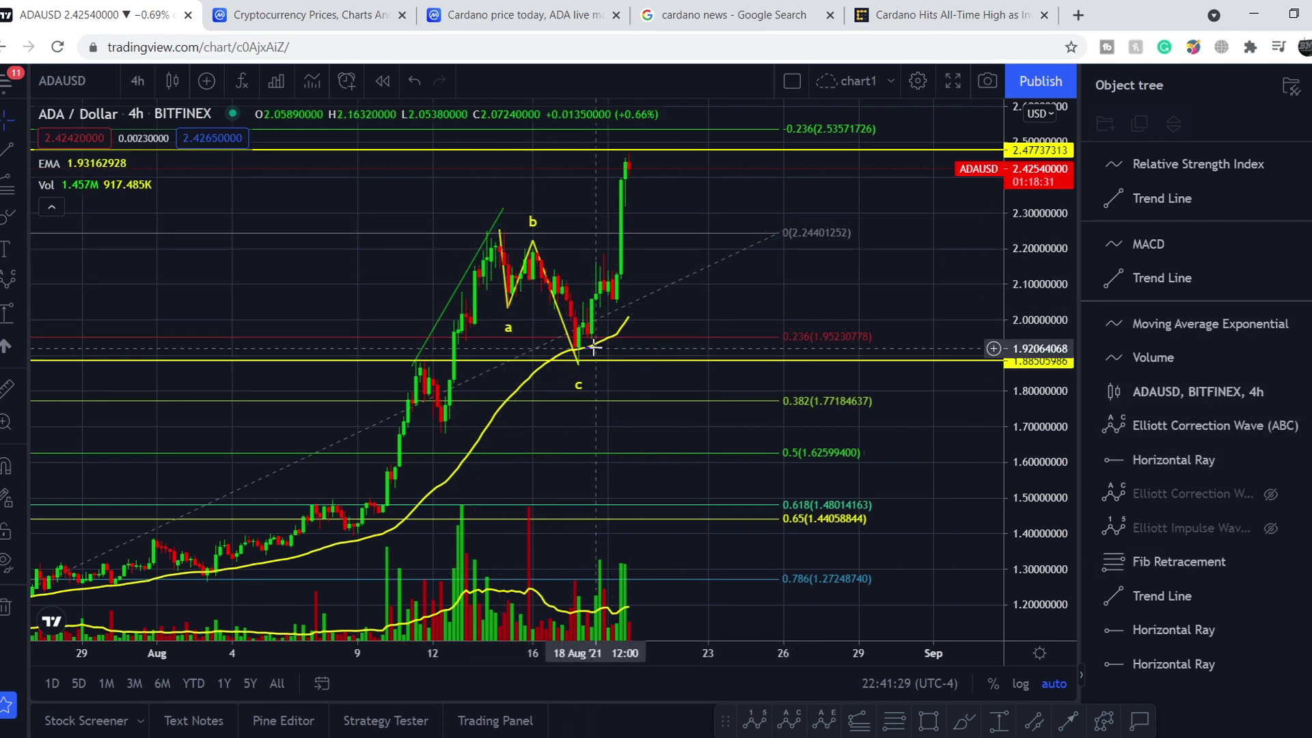
# Step: Examine the ABC correction against the moving average, the 1.885 horizontal ray with its early-June origin, and the upper resistance ray
pyautogui.scroll(-1, 605, 353)
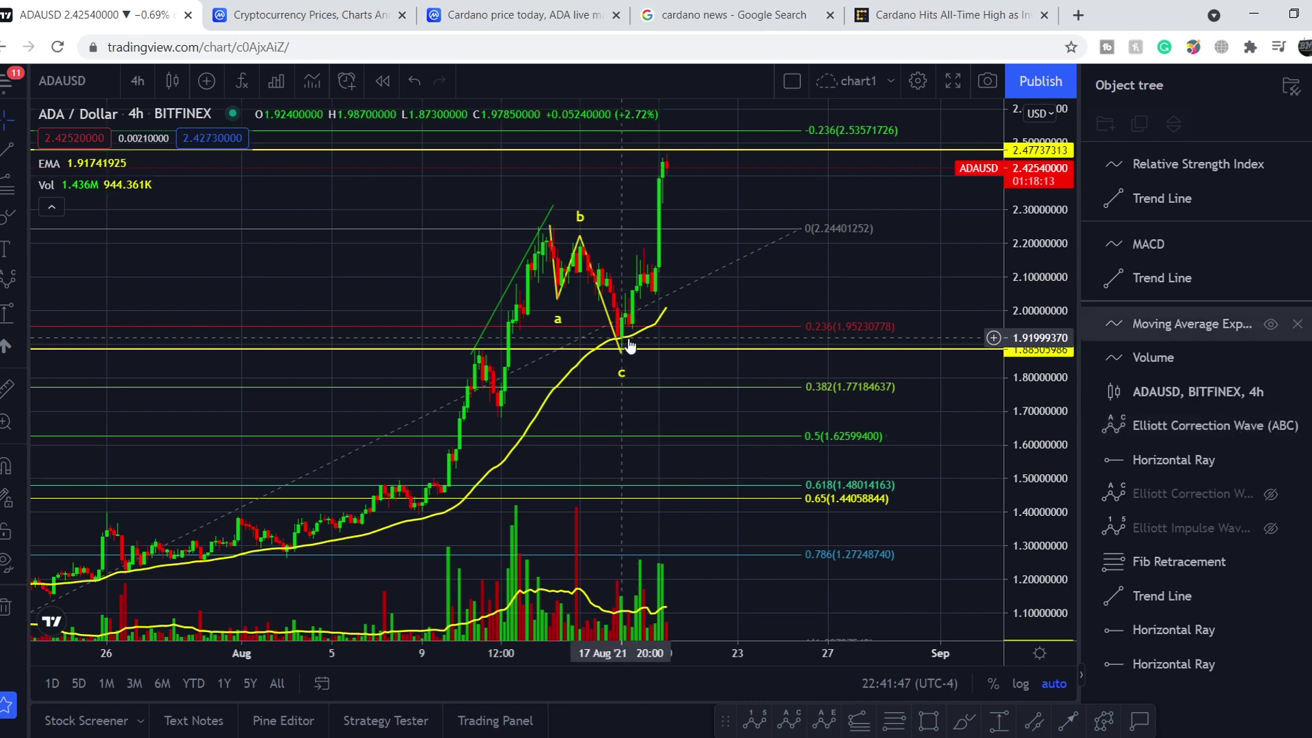
pyautogui.scroll(2, 618, 345)
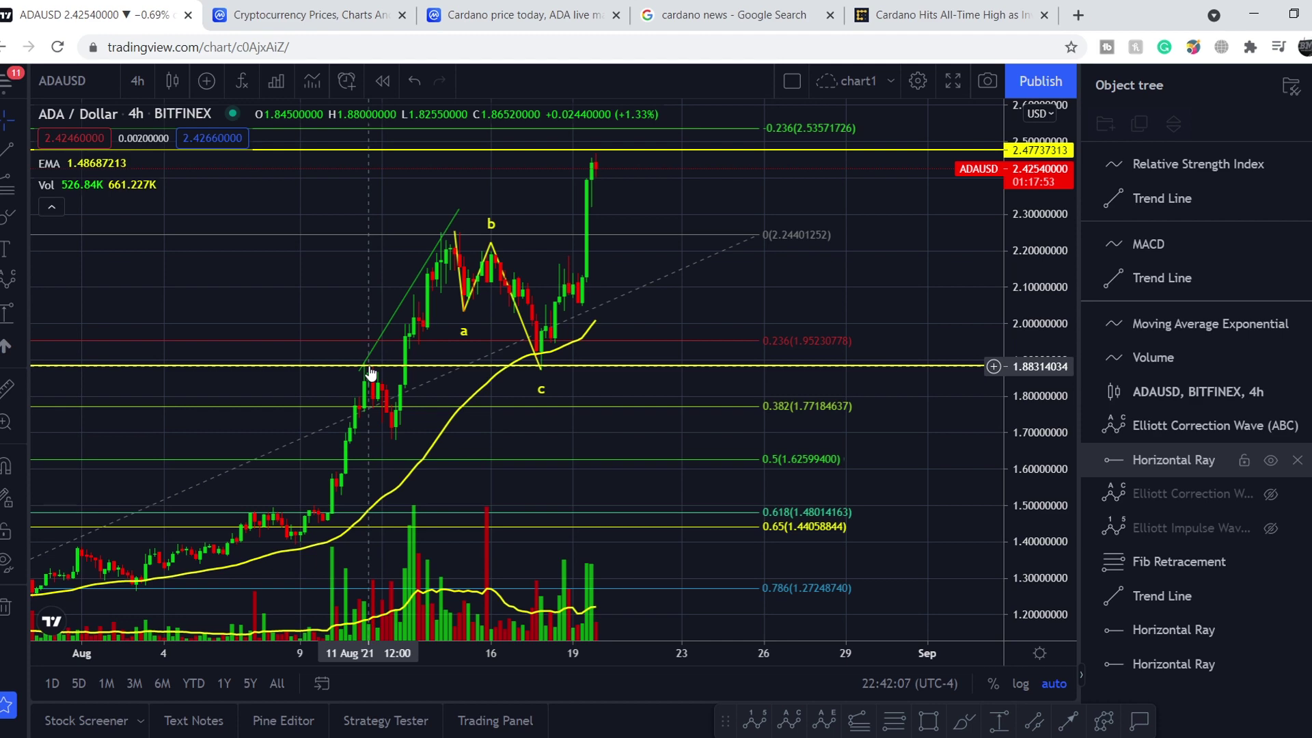
pyautogui.scroll(-10, 369, 373)
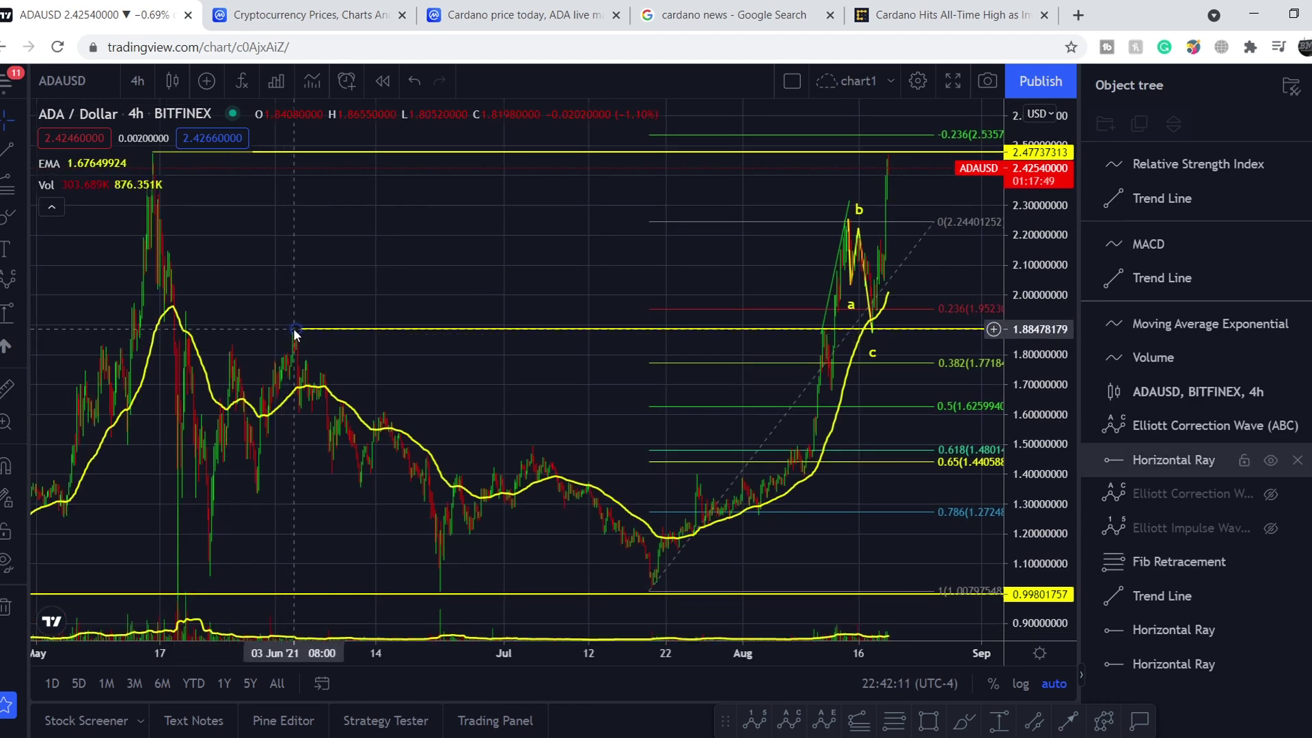
pyautogui.moveTo(638, 363); pyautogui.dragTo(460, 372)
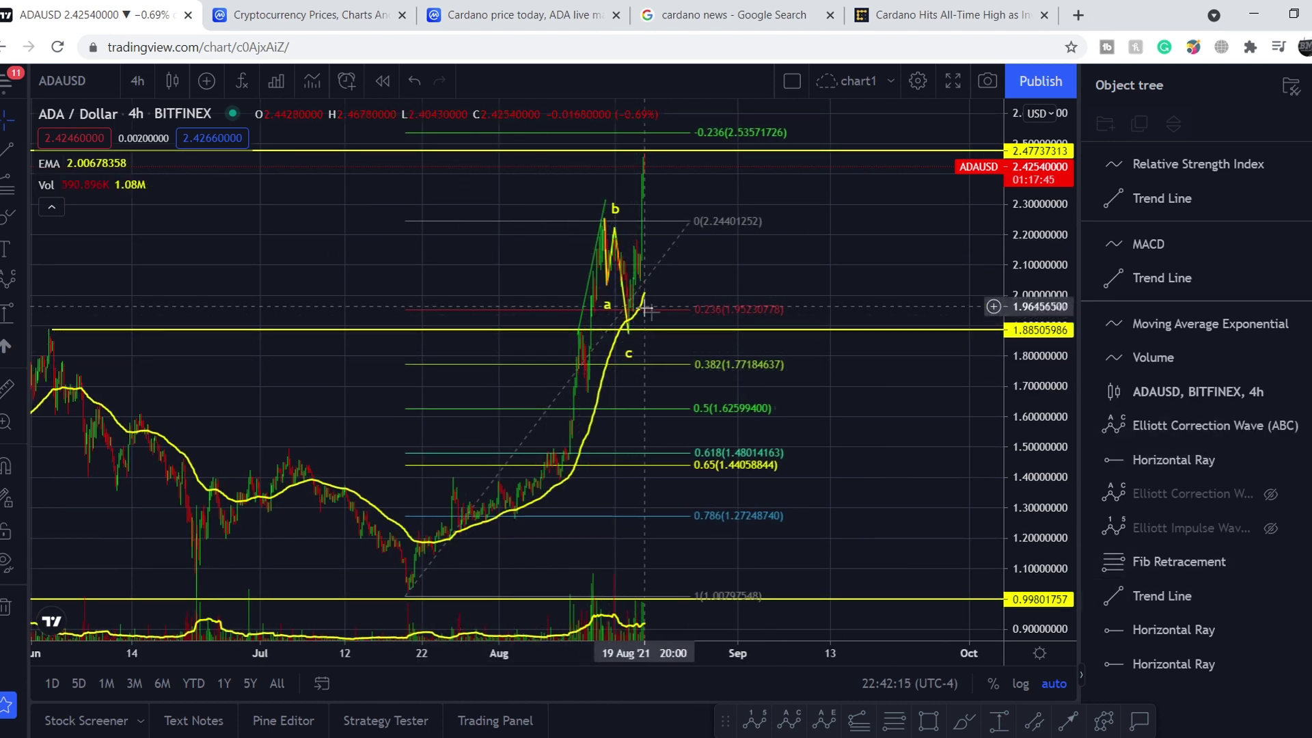
pyautogui.scroll(3, 441, 302)
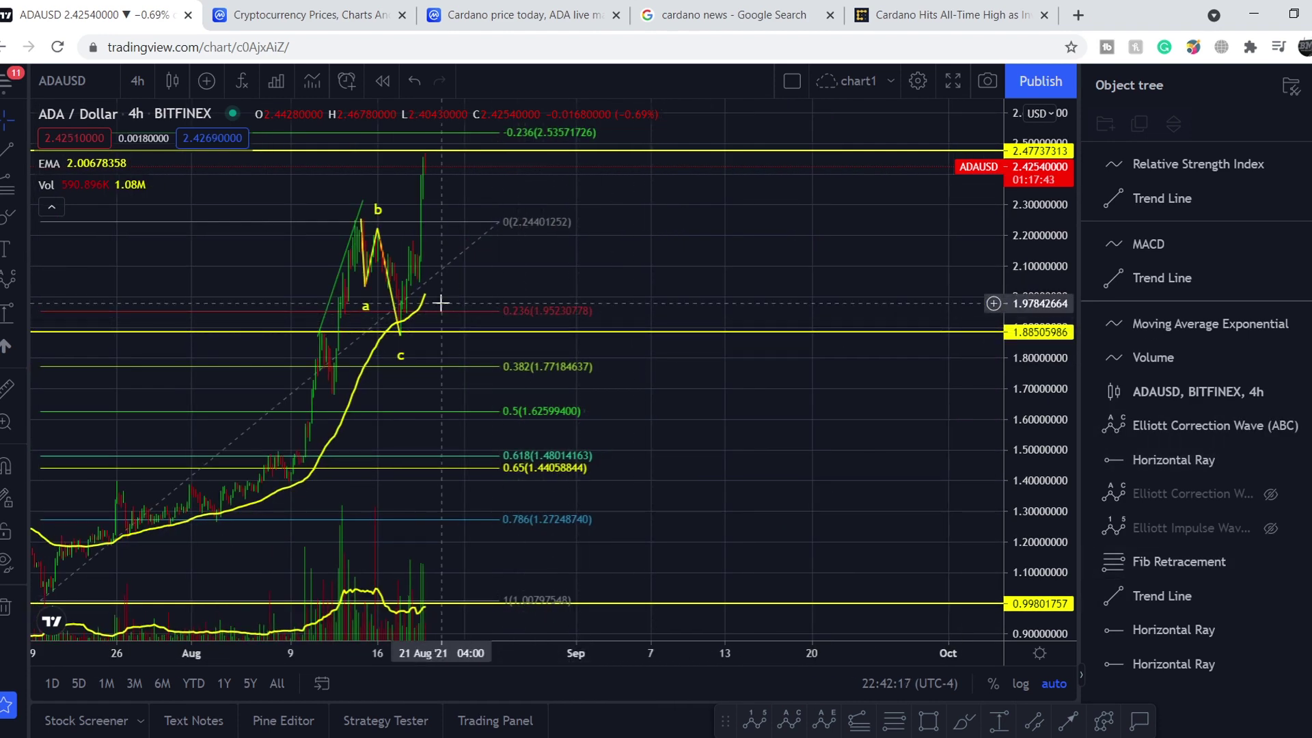
pyautogui.scroll(-1, 441, 303)
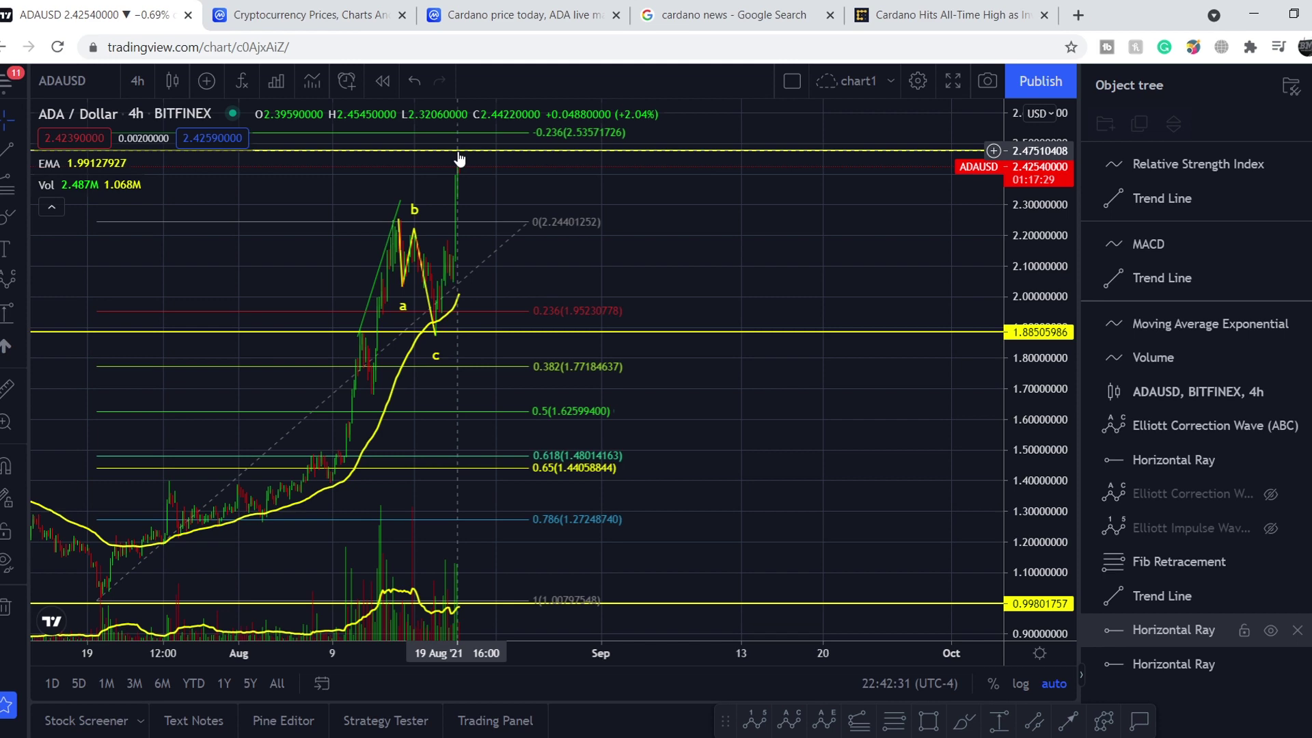
pyautogui.scroll(-5, 522, 246)
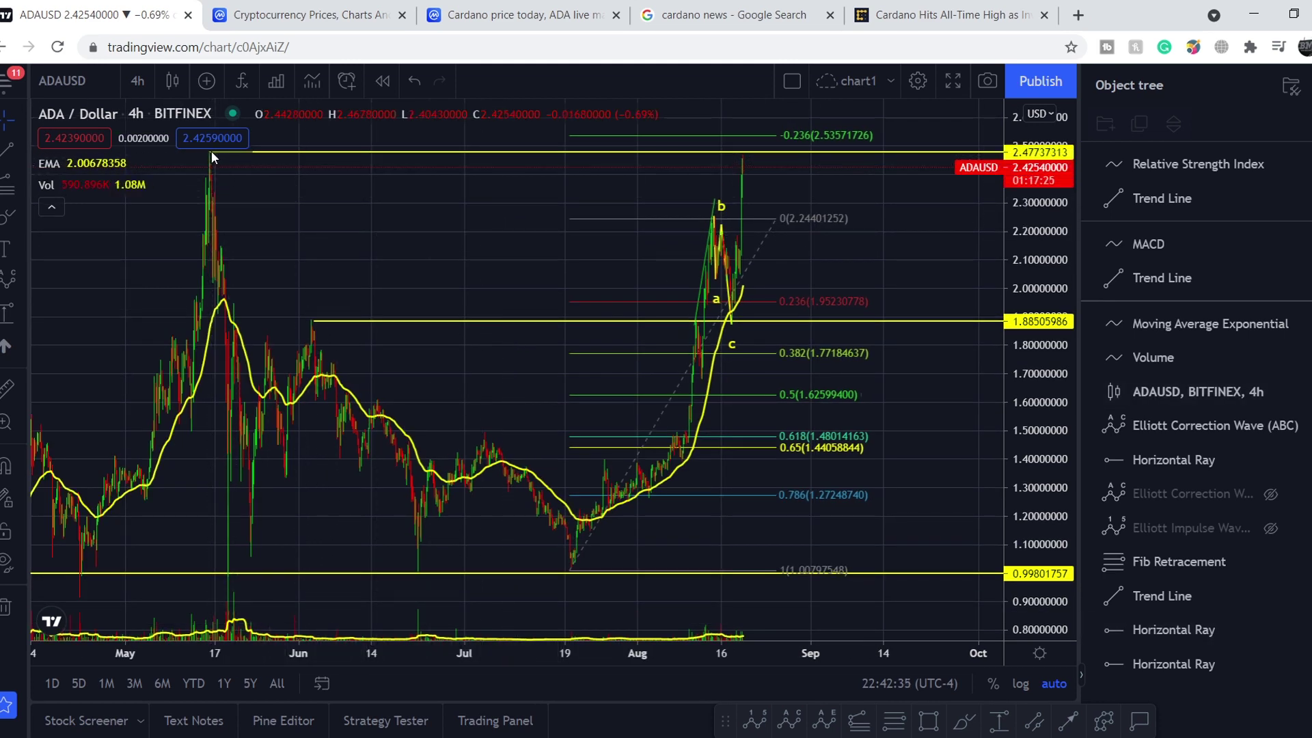
# Step: Compare the rally with the May peak and measure the price move from the 0.236 Fibonacci level up to the upper resistance ray
pyautogui.scroll(2, 850, 225)
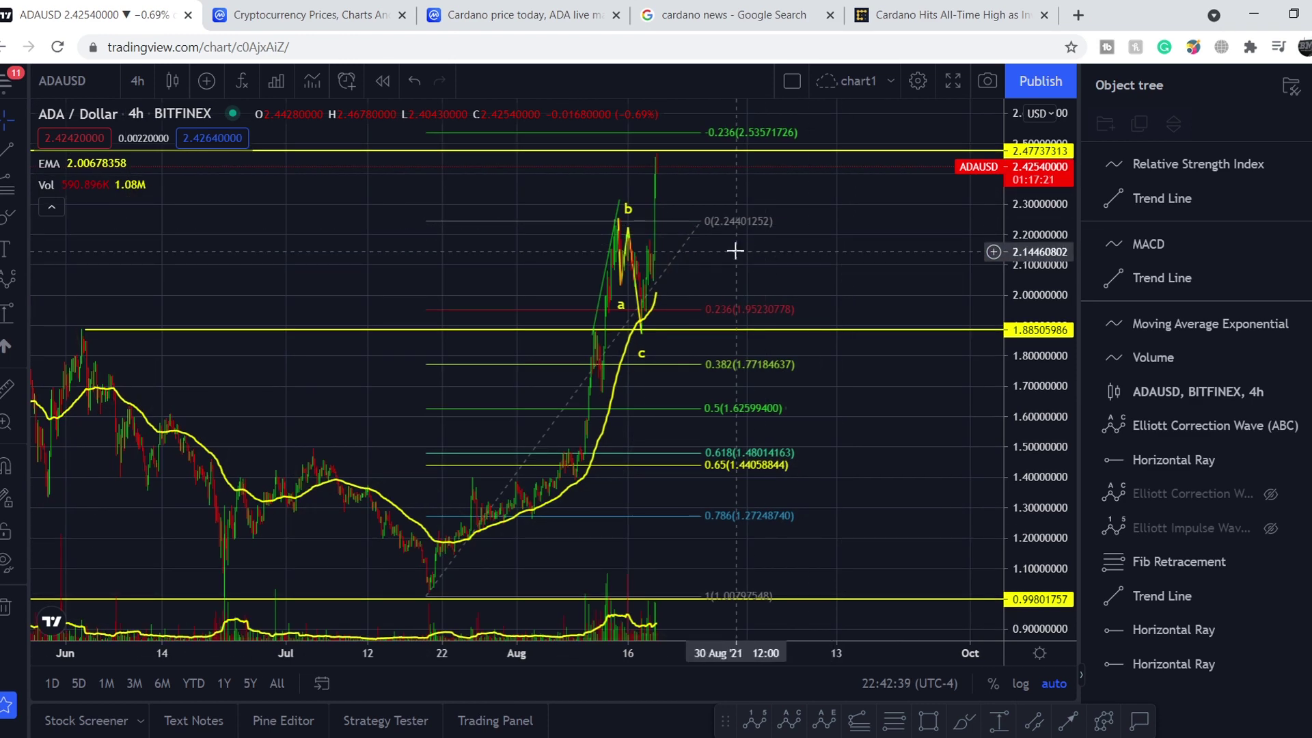
pyautogui.scroll(1, 642, 300)
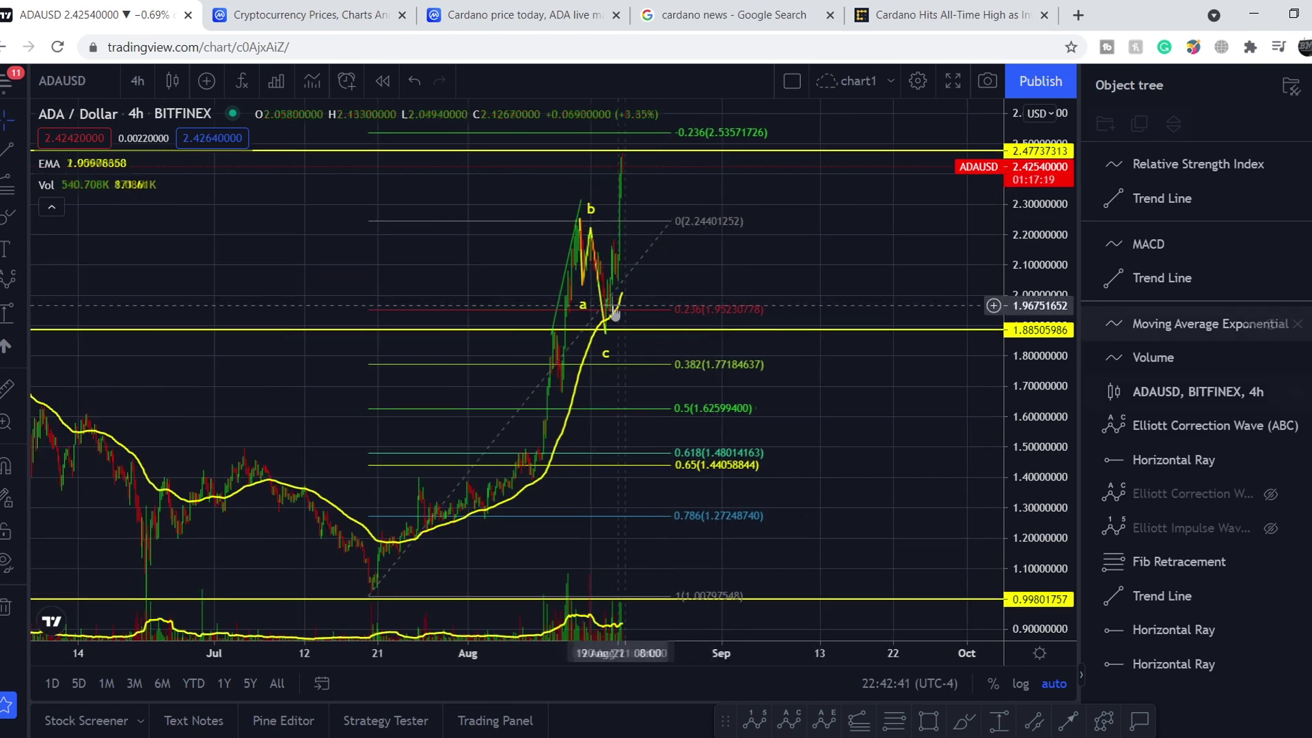
pyautogui.scroll(1, 615, 312)
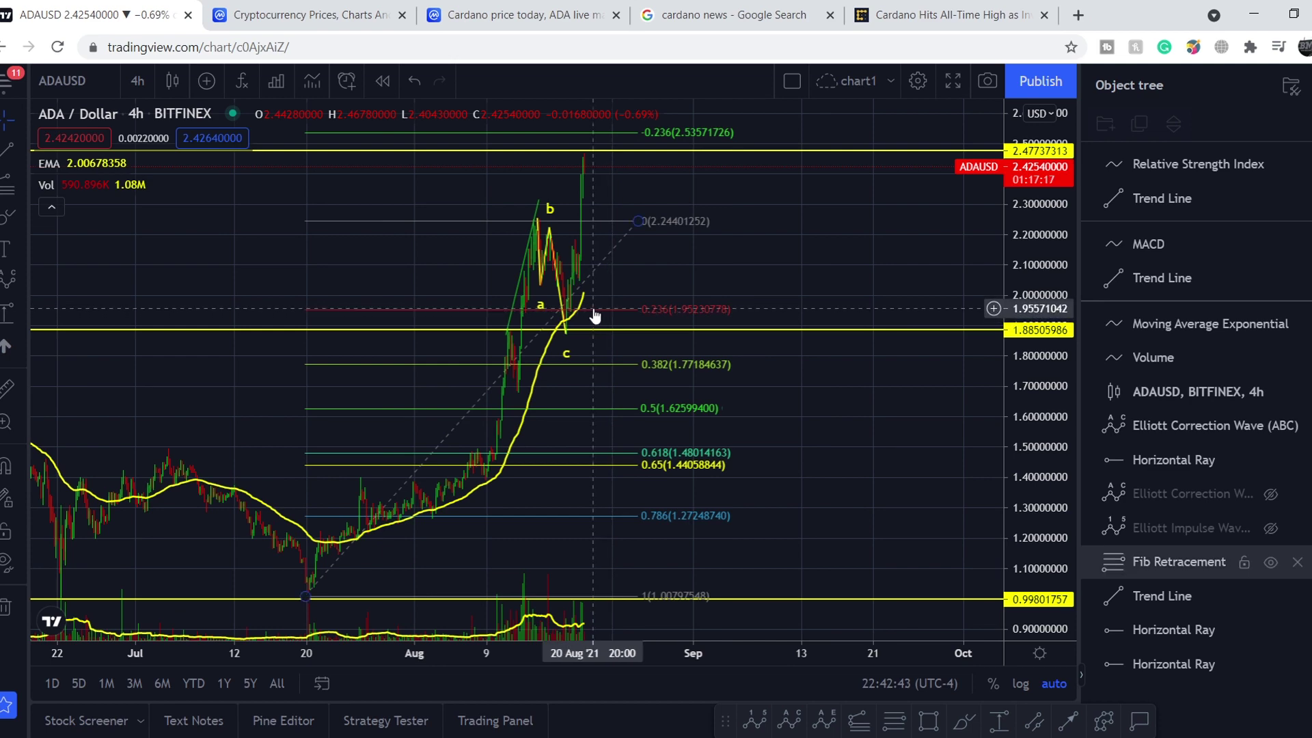
pyautogui.keyDown('shift'); pyautogui.click(593, 311); pyautogui.keyUp('shift')
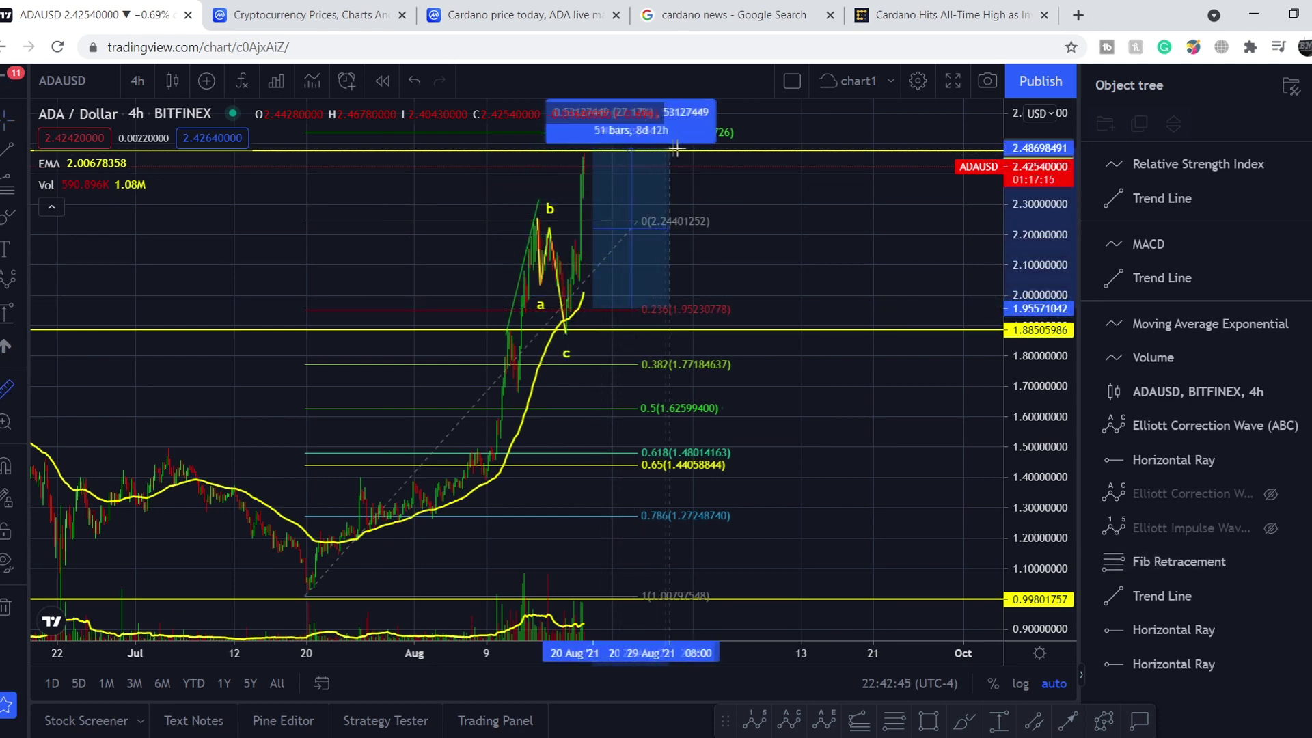
pyautogui.click(807, 148)
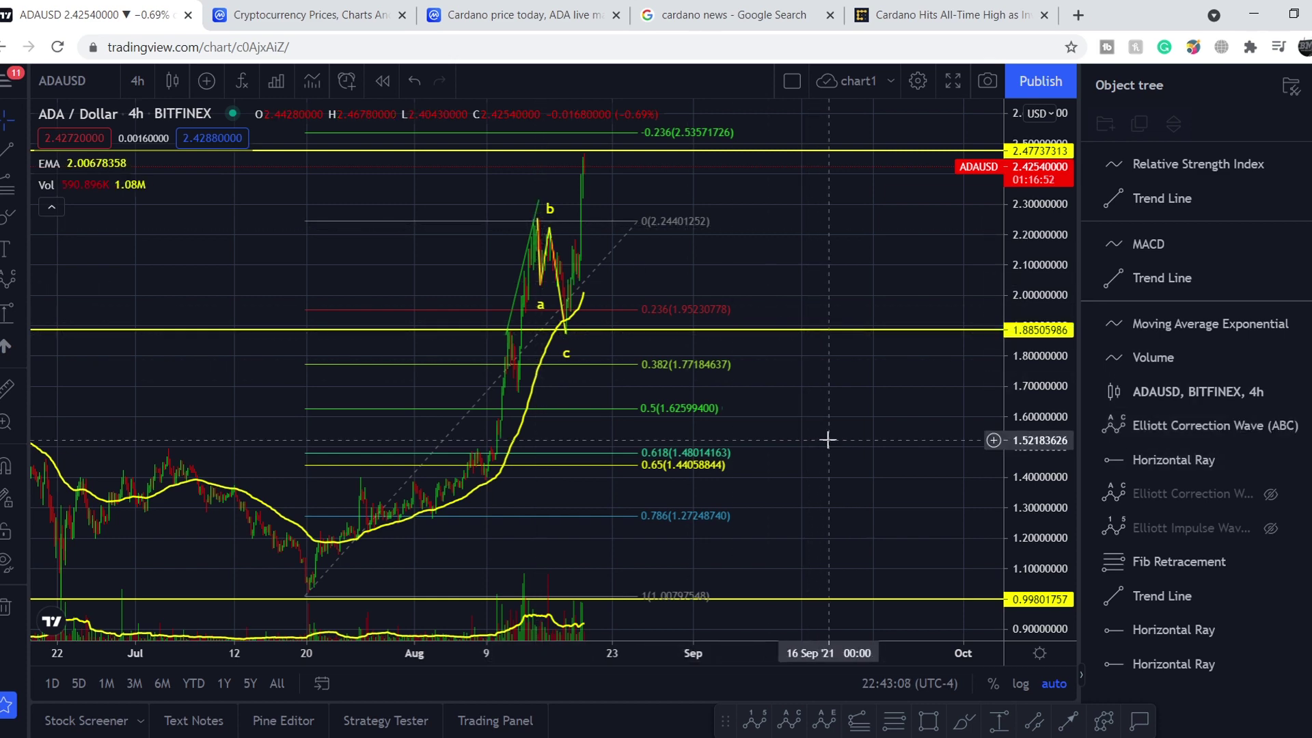
# Step: Restore the RSI and MACD panes above the price chart
pyautogui.doubleClick(860, 451)
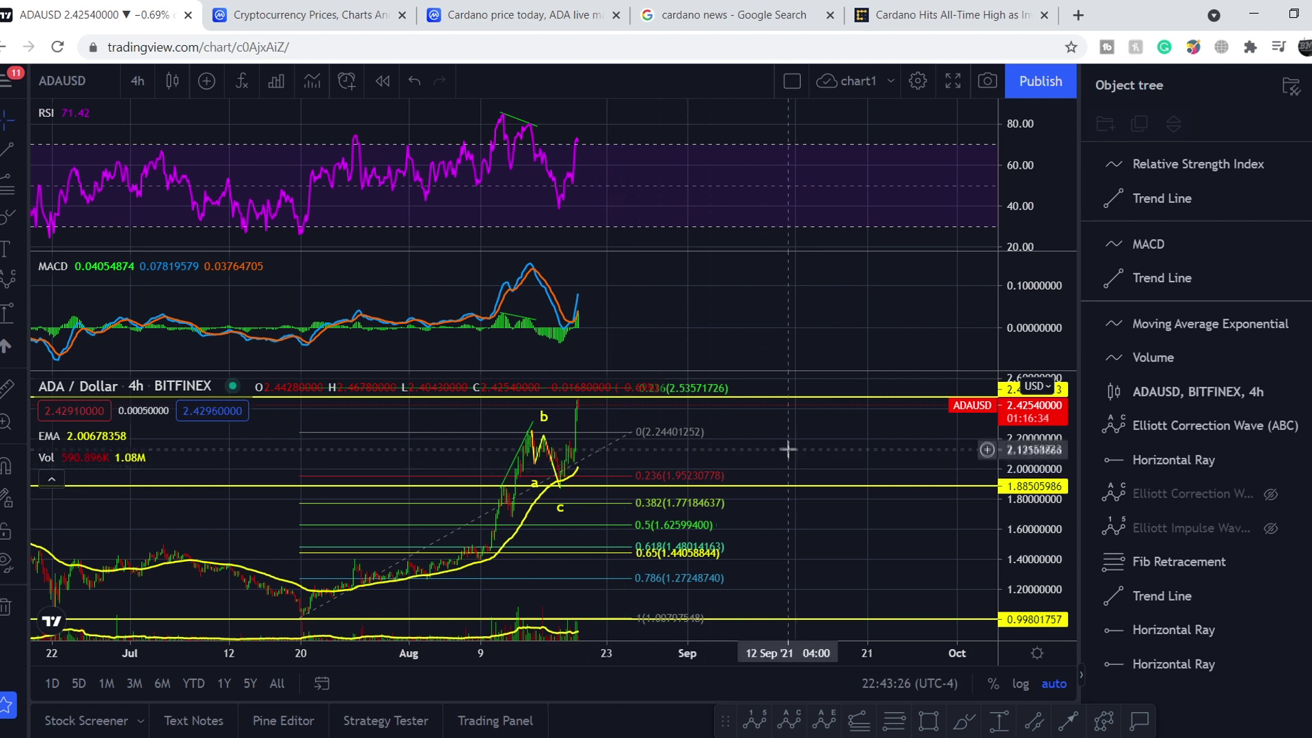
# Step: Switch to the CoinMarketCap homepage and check the global crypto market cap and its percentage change over the last day
pyautogui.click(334, 23)
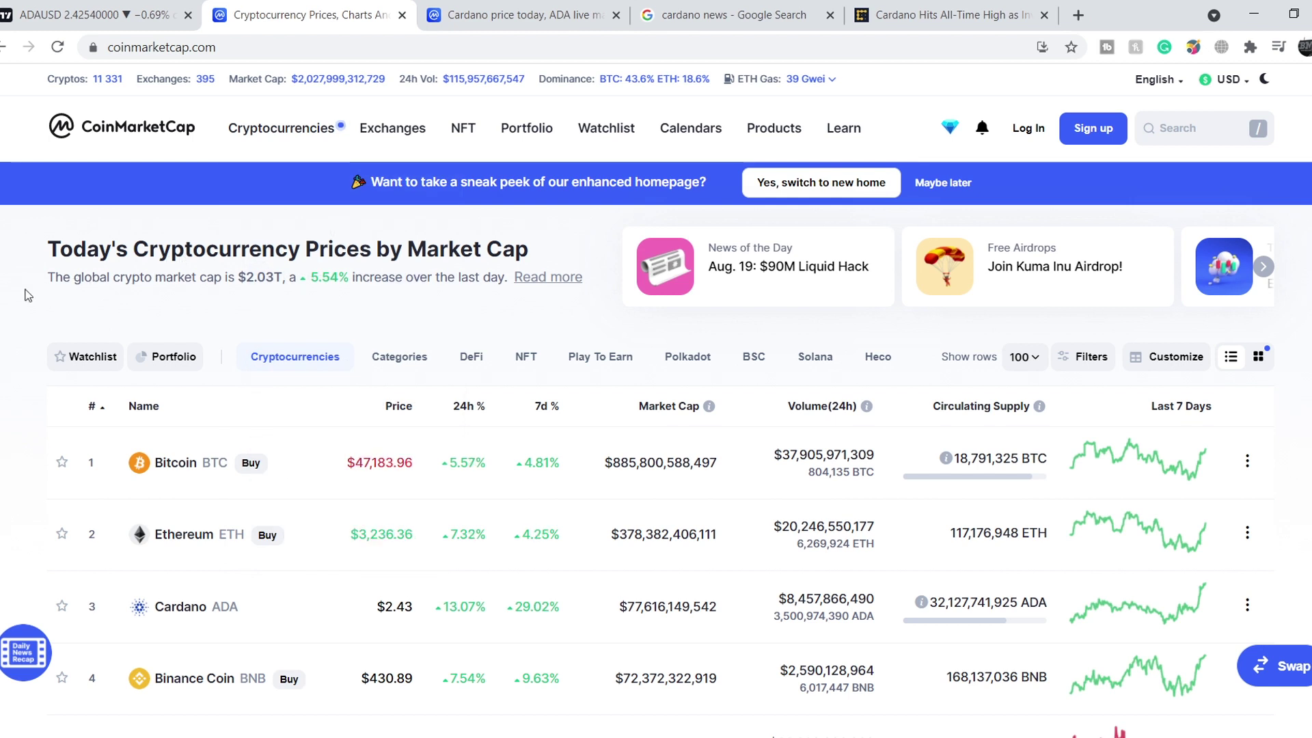
pyautogui.moveTo(246, 277); pyautogui.dragTo(282, 277)
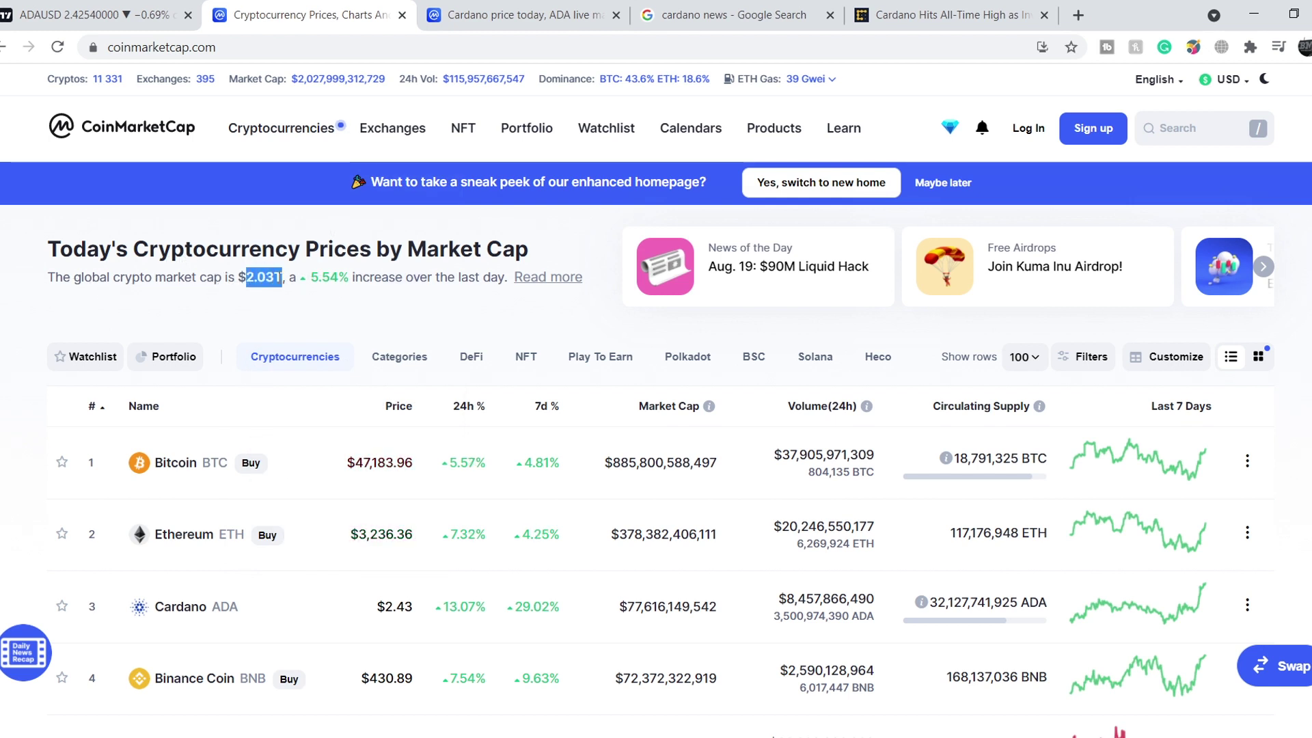
pyautogui.click(411, 305)
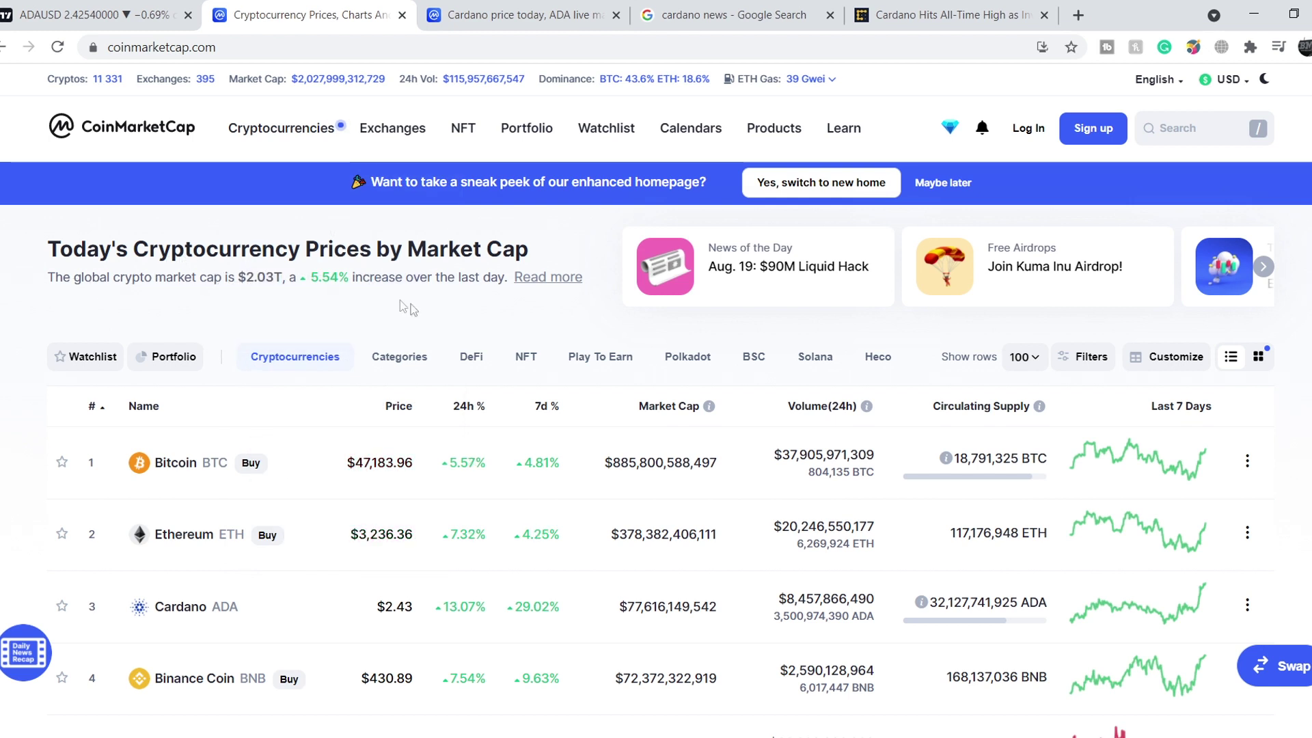
pyautogui.moveTo(310, 276); pyautogui.dragTo(343, 279)
pyautogui.click(444, 303)
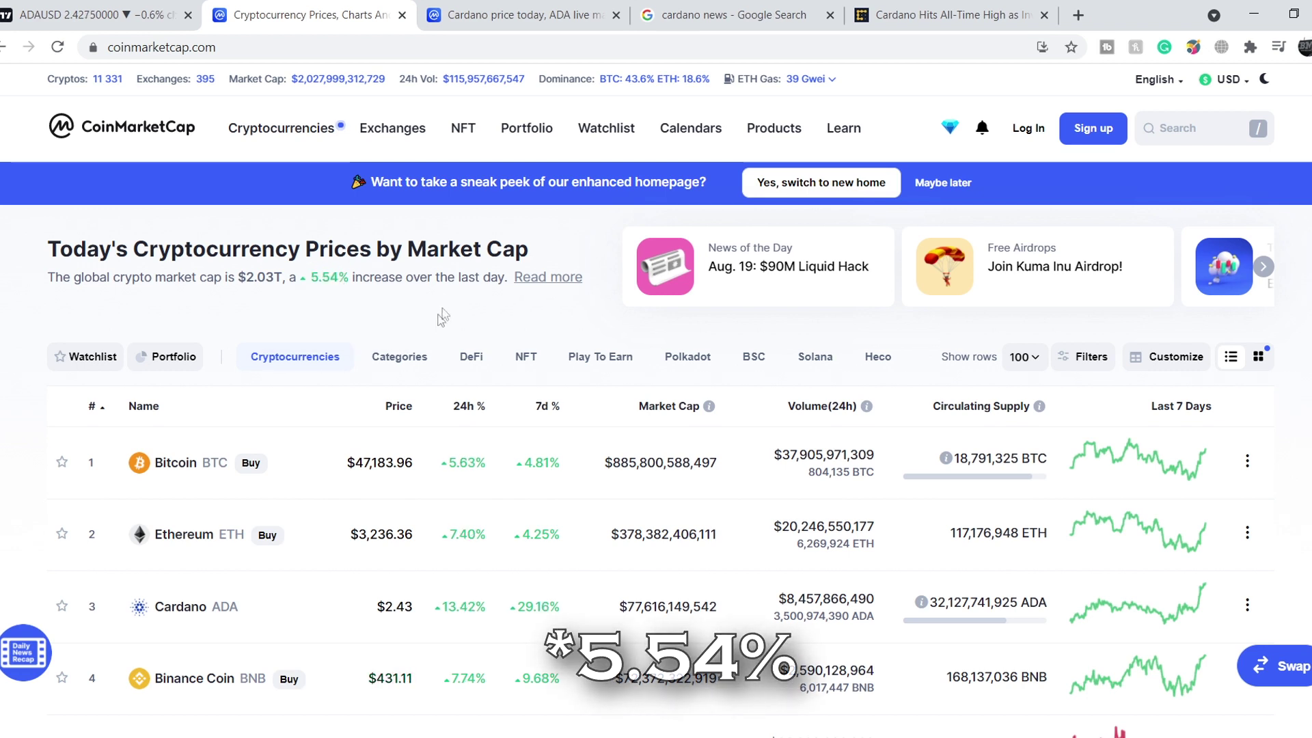
# Step: Review the 24-hour and 7-day price changes of the top-ranked coins, focusing on Cardano
pyautogui.scroll(-1, 586, 395)
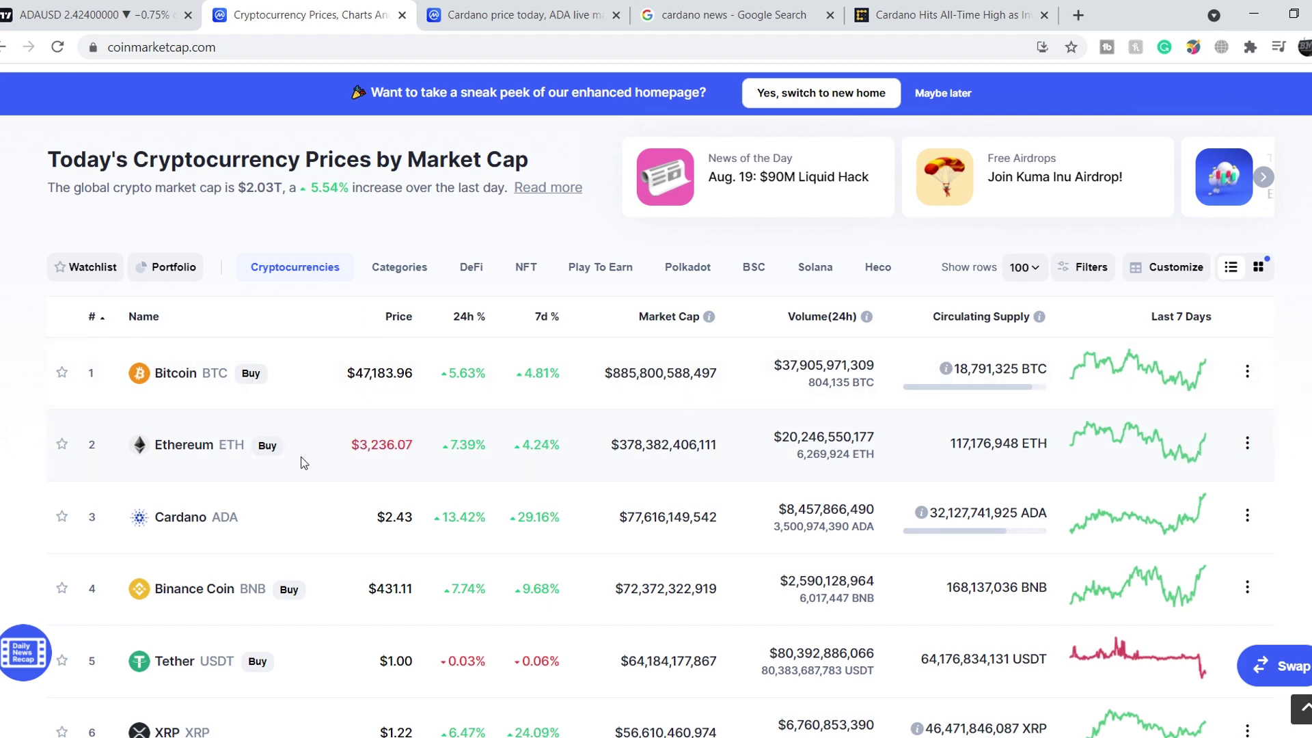
pyautogui.scroll(-3, 301, 457)
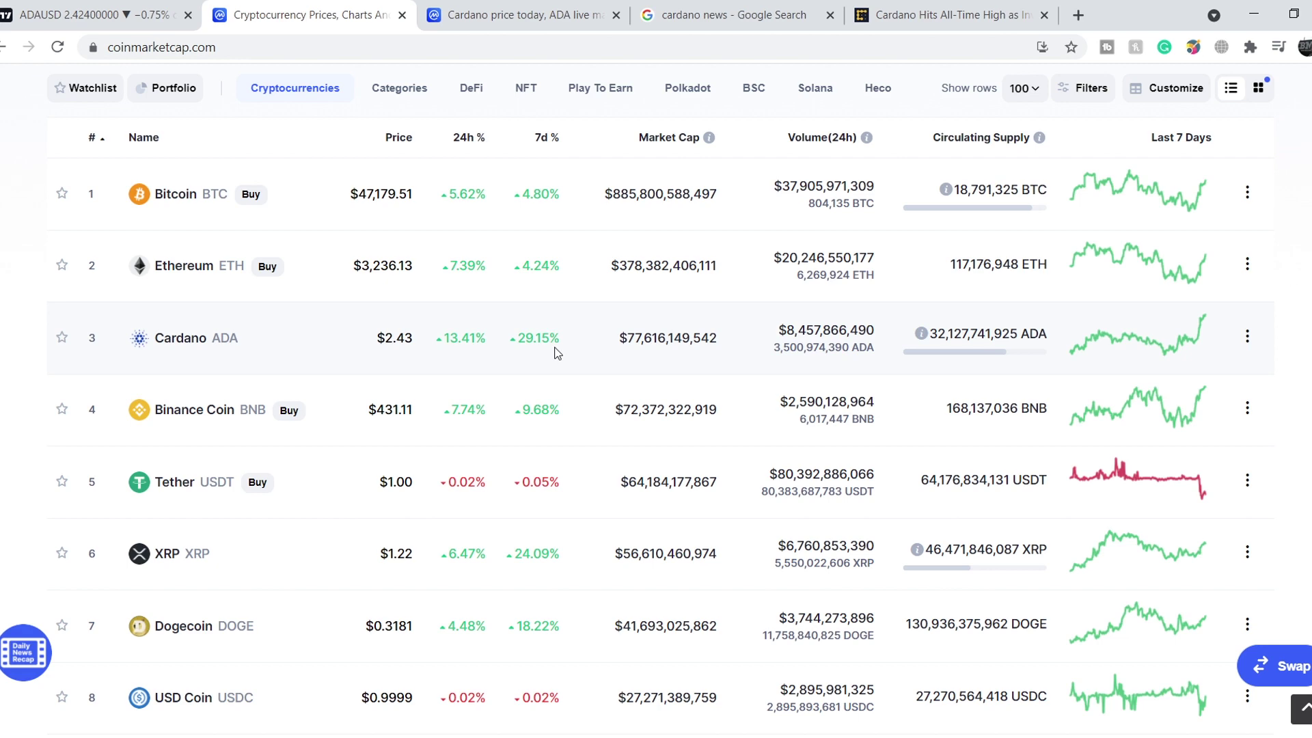
pyautogui.scroll(-3, 554, 353)
pyautogui.scroll(3, 554, 352)
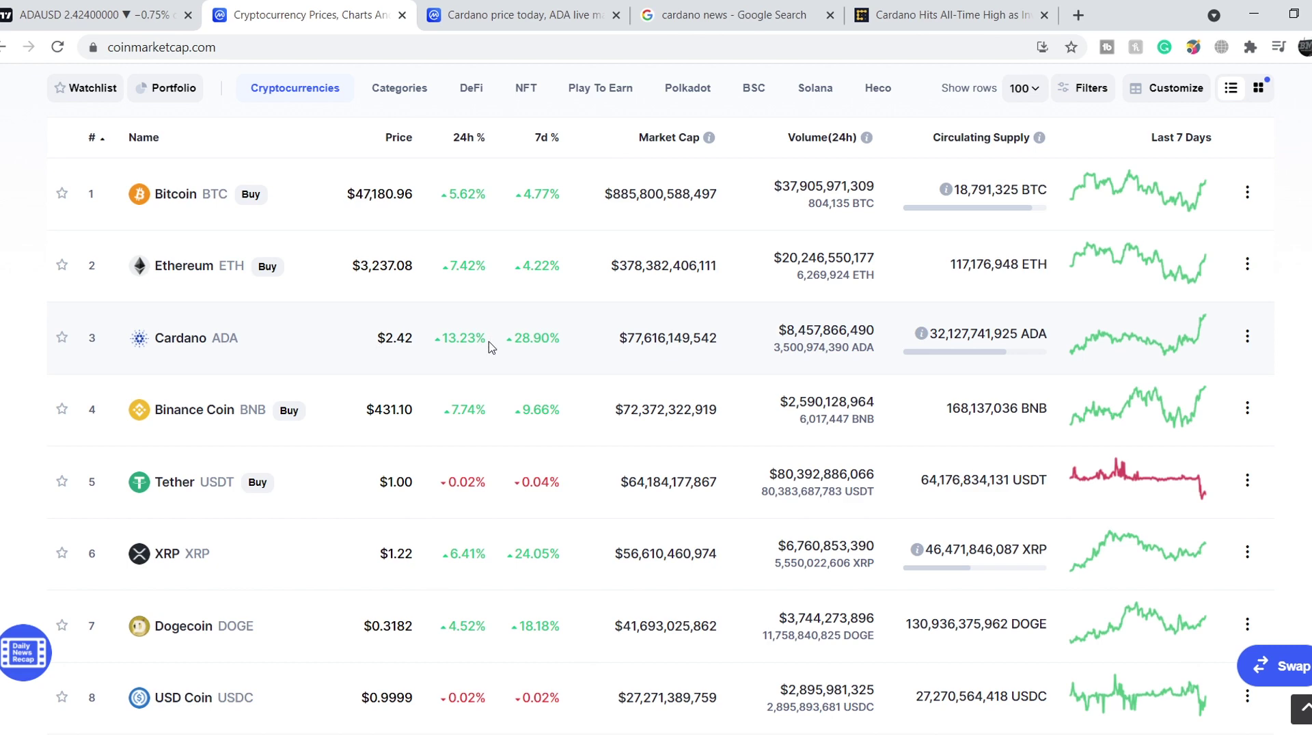
# Step: Switch to Cardano's CoinMarketCap page and check its market cap and 24-hour trading volume
pyautogui.click(522, 21)
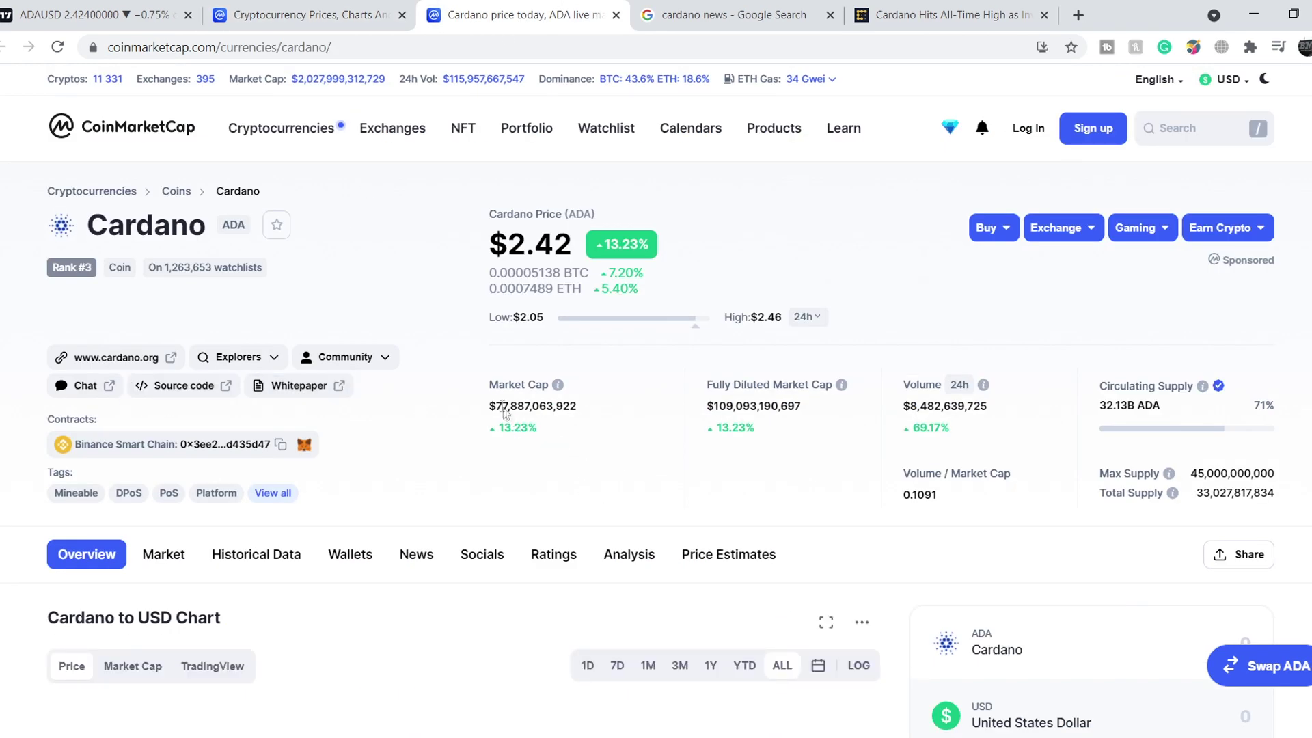
pyautogui.moveTo(496, 405); pyautogui.dragTo(526, 403)
pyautogui.click(660, 474)
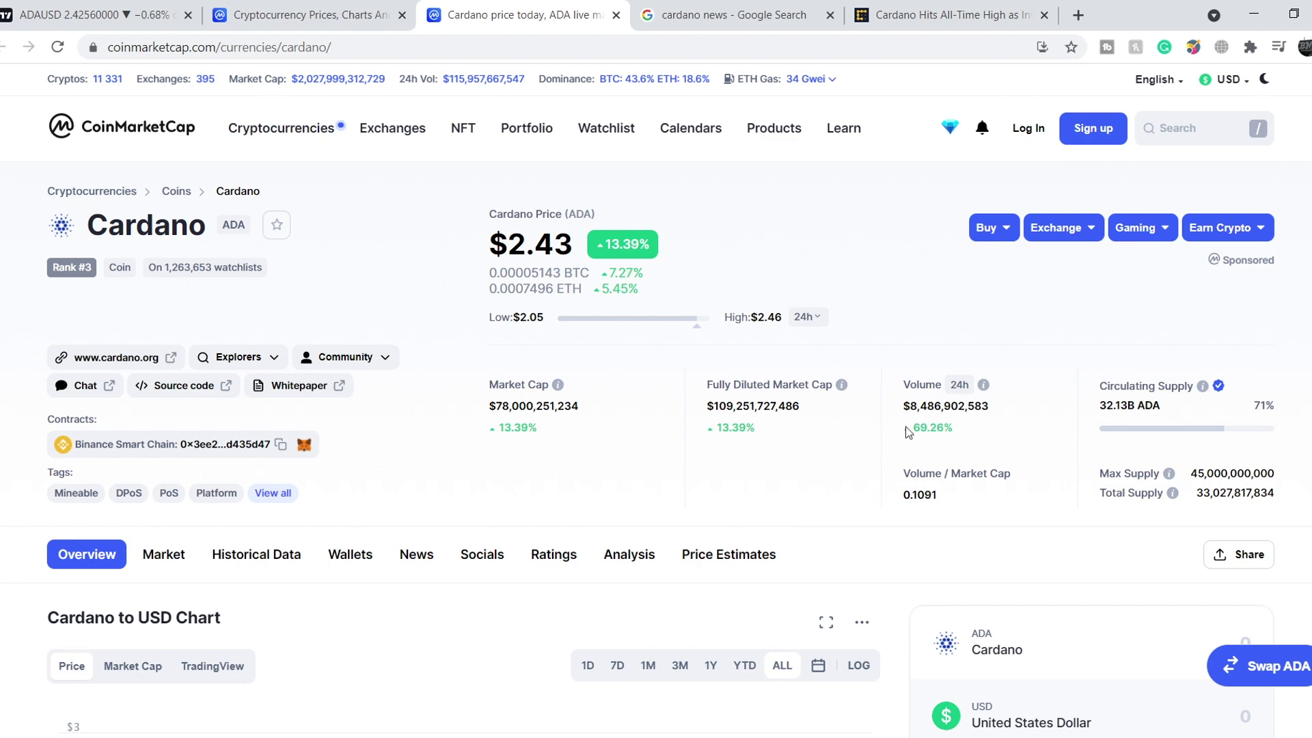
# Step: Inspect the Cardano to USD price chart, using the 1M range
pyautogui.scroll(-12, 886, 434)
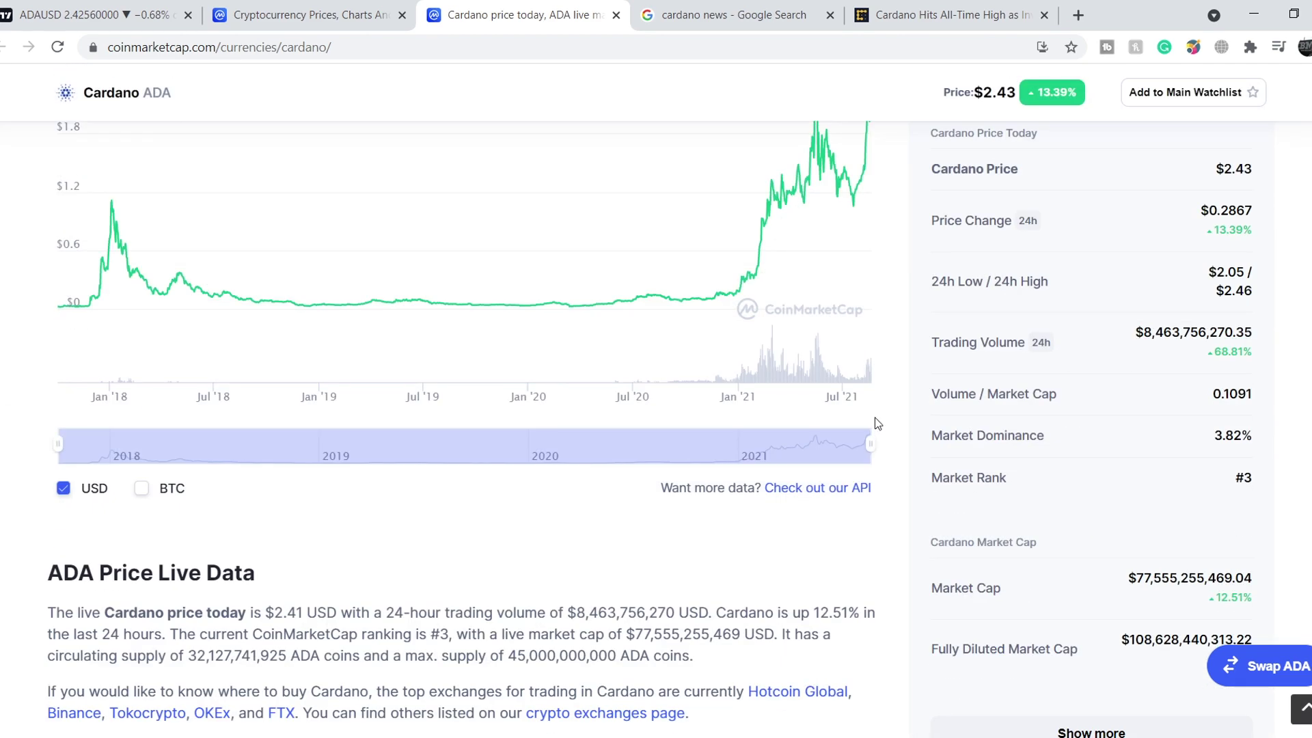
pyautogui.scroll(5, 879, 441)
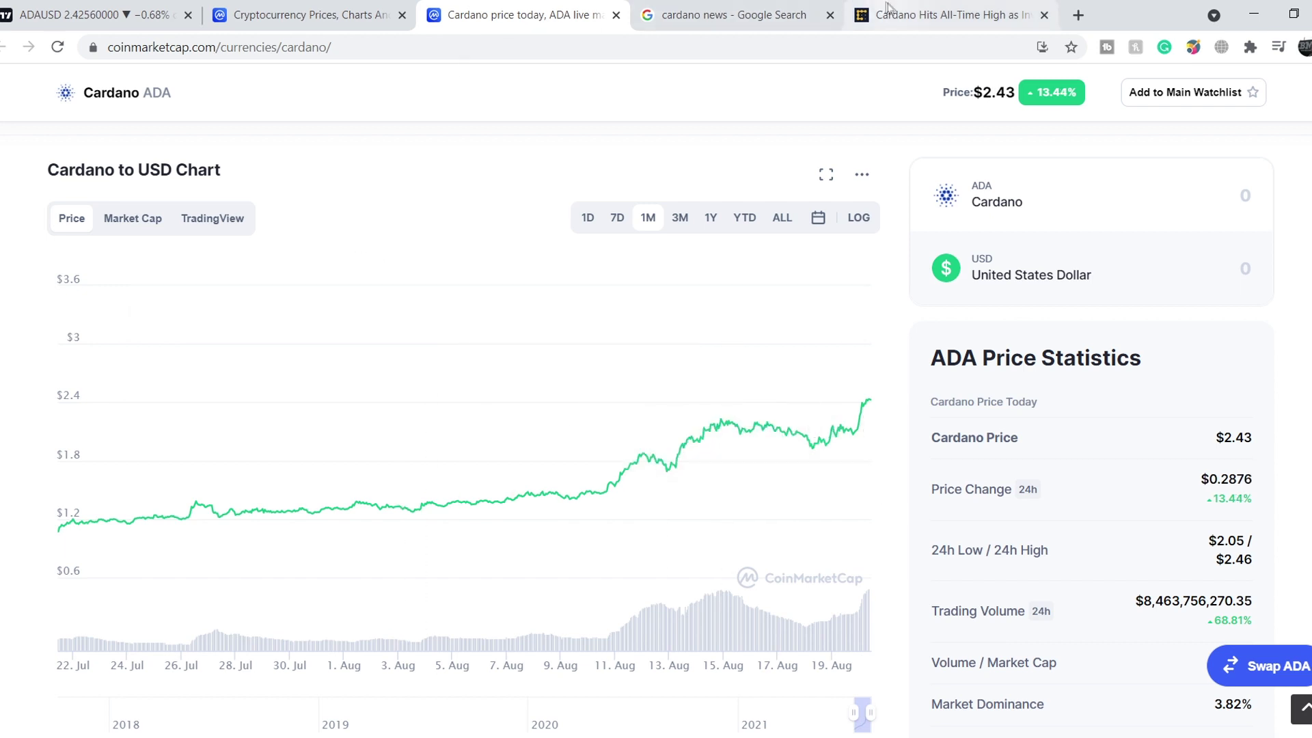
# Step: Switch to the CoinDesk article on Cardano's all-time high and read its headline and bullet points on smart contracts
pyautogui.click(904, 15)
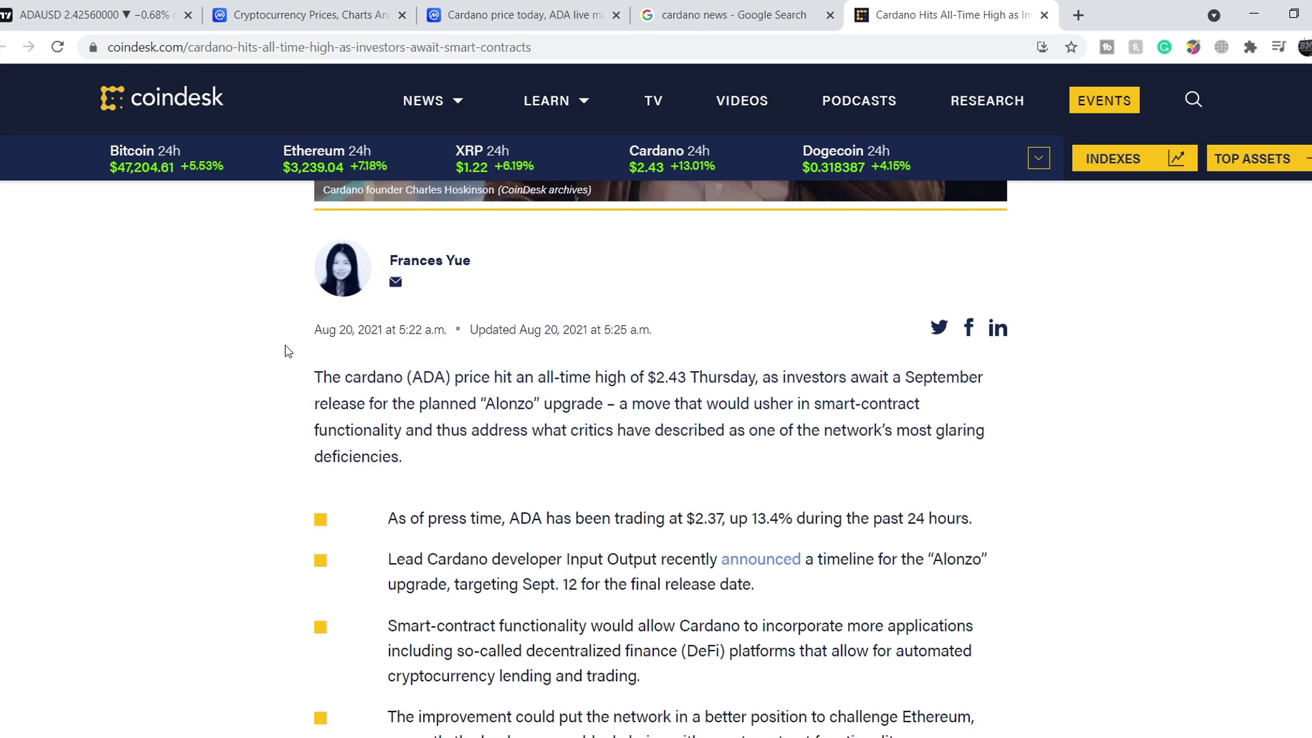
pyautogui.scroll(10, 286, 350)
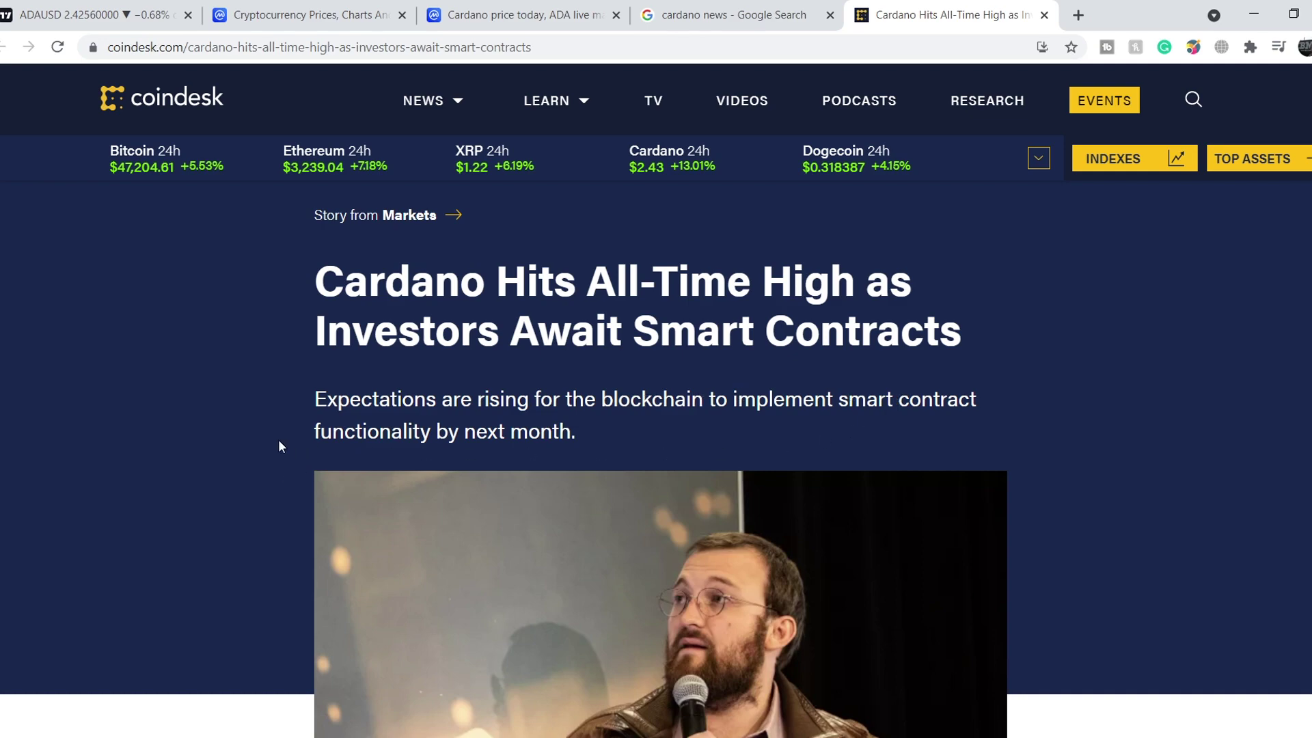
pyautogui.scroll(-15, 278, 440)
pyautogui.scroll(3, 279, 444)
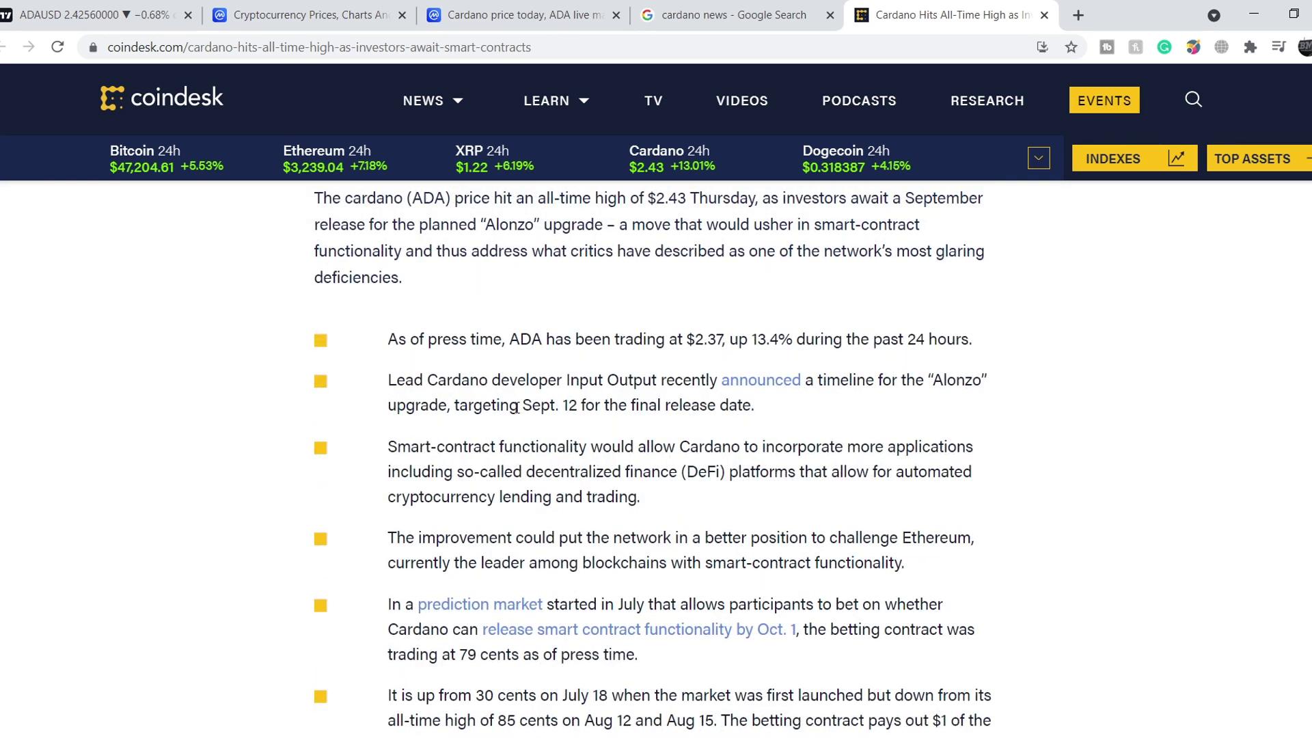
# Step: Select the text "Sept. 12 for the final release date." and the upgrade name "Alonzo" in the article's second bullet point
pyautogui.moveTo(524, 406); pyautogui.dragTo(746, 404)
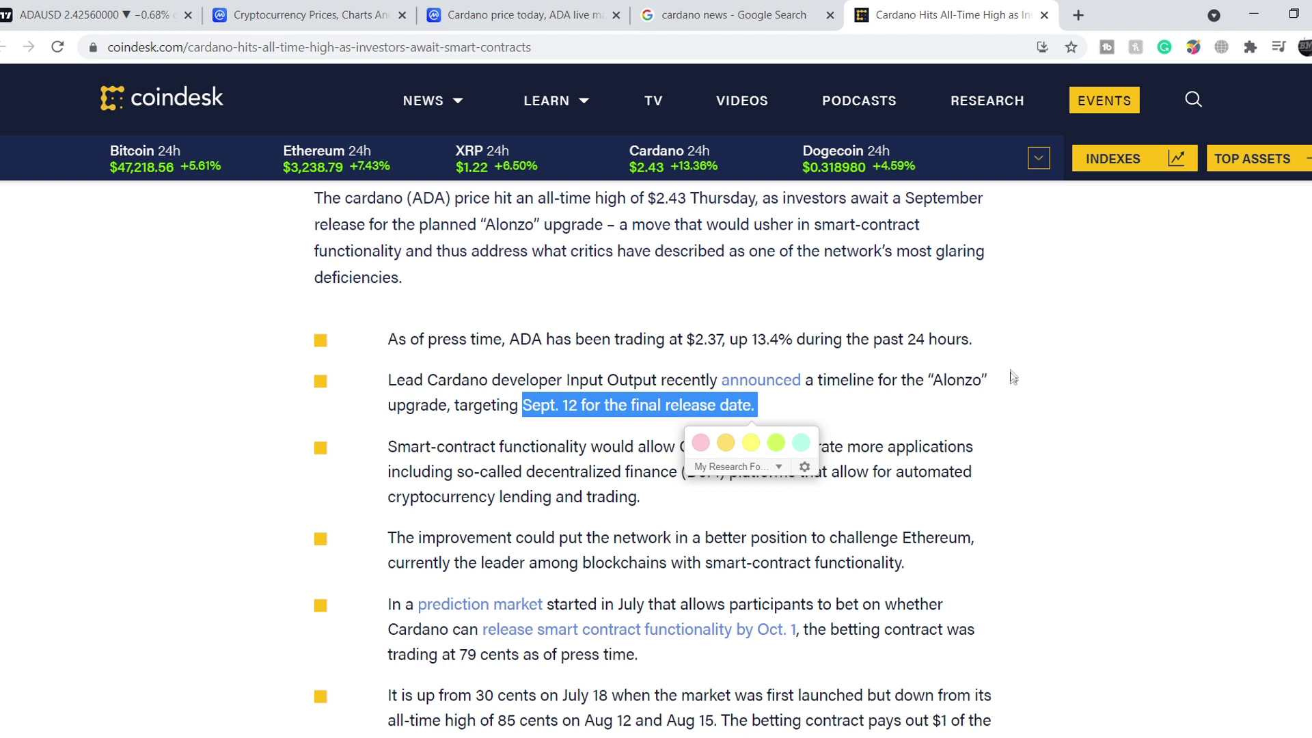
pyautogui.doubleClick(938, 380)
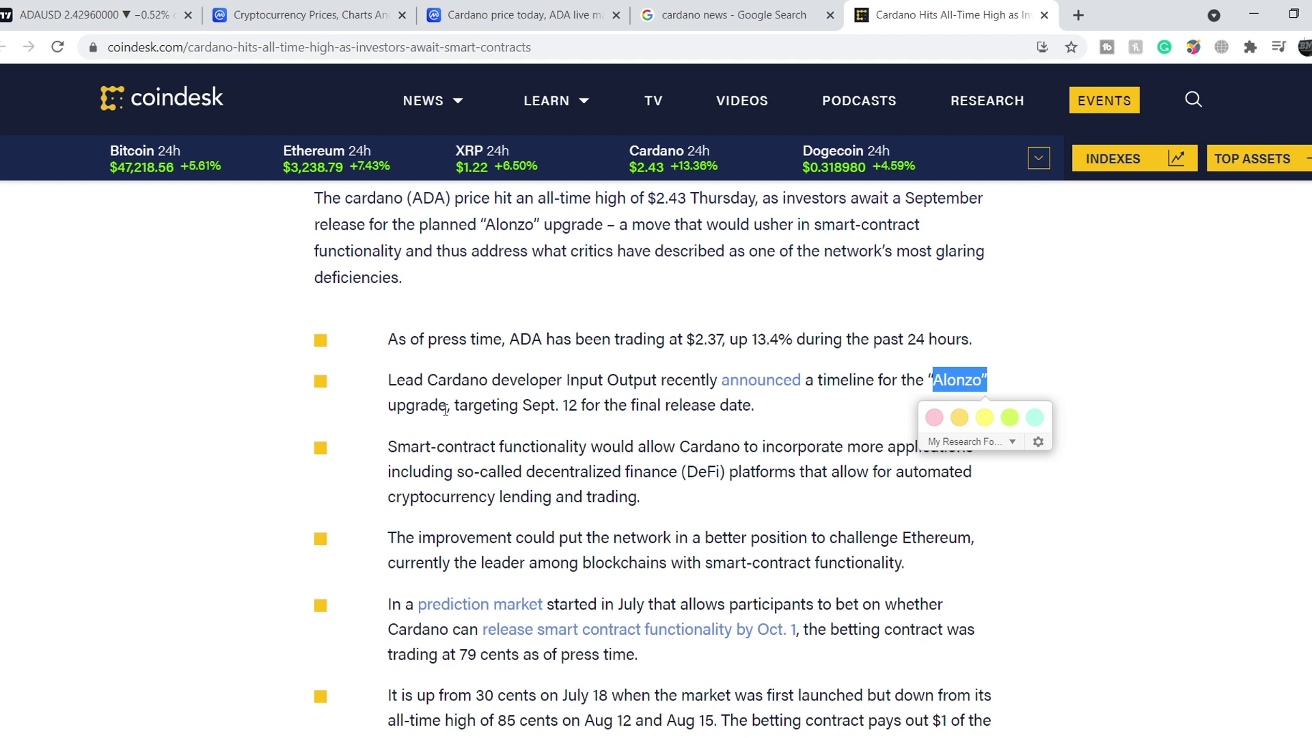
# Step: Clear the text selection and read the article's remaining bullet points on smart-contract functionality and the prediction market
pyautogui.click(446, 410)
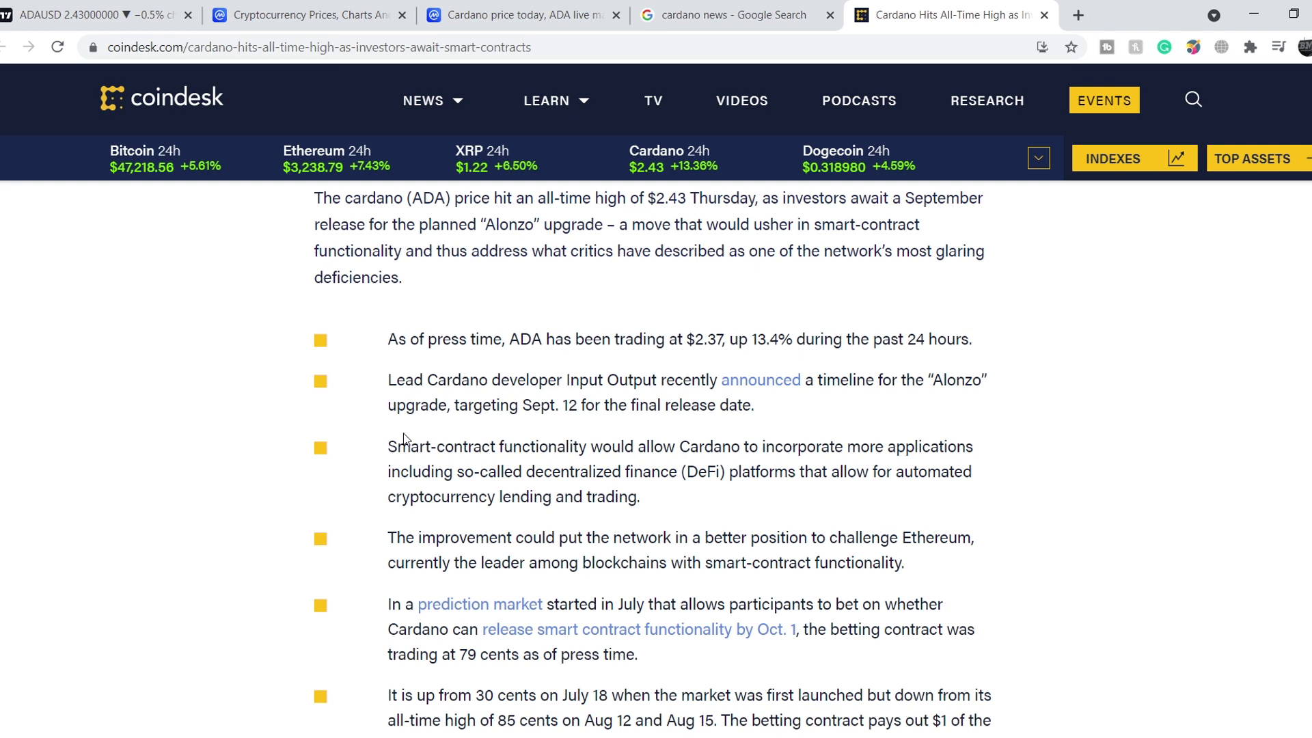
pyautogui.scroll(-1, 403, 437)
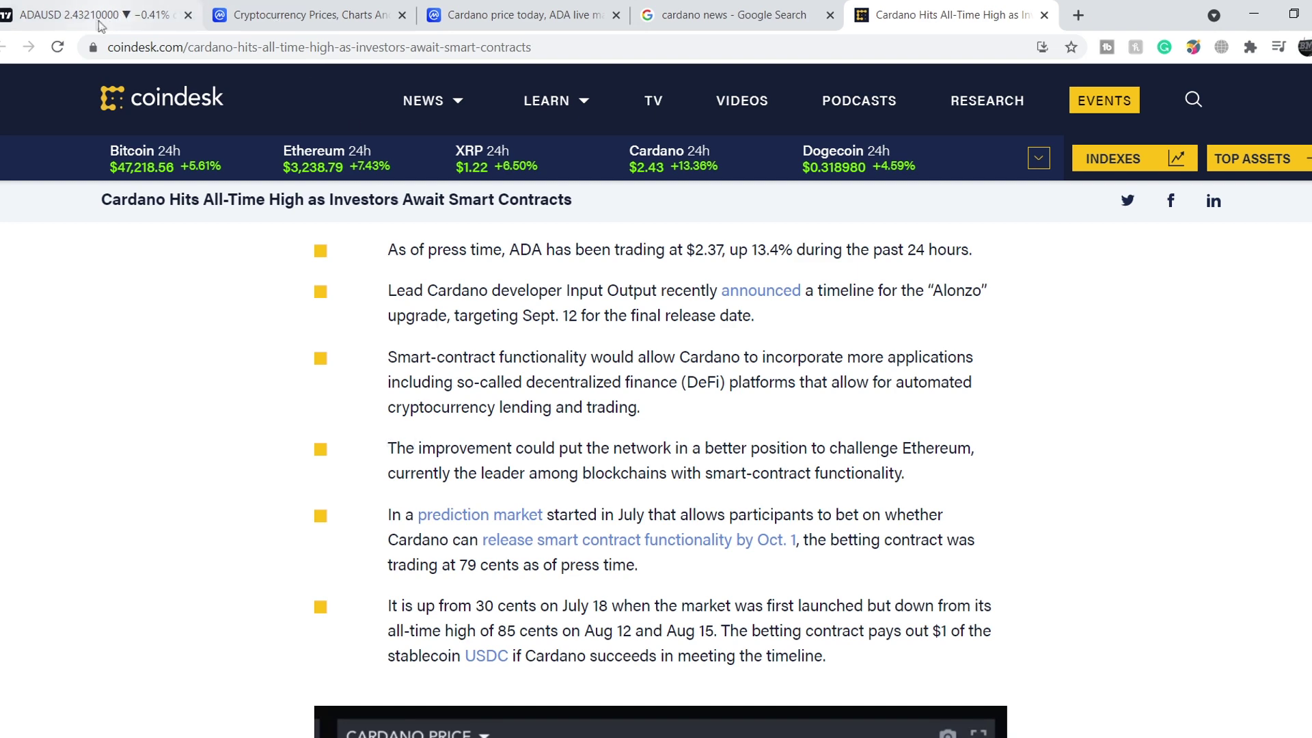
# Step: Switch to the TradingView ADAUSD chart and maximize the price pane, enlarging the August candles
pyautogui.click(96, 21)
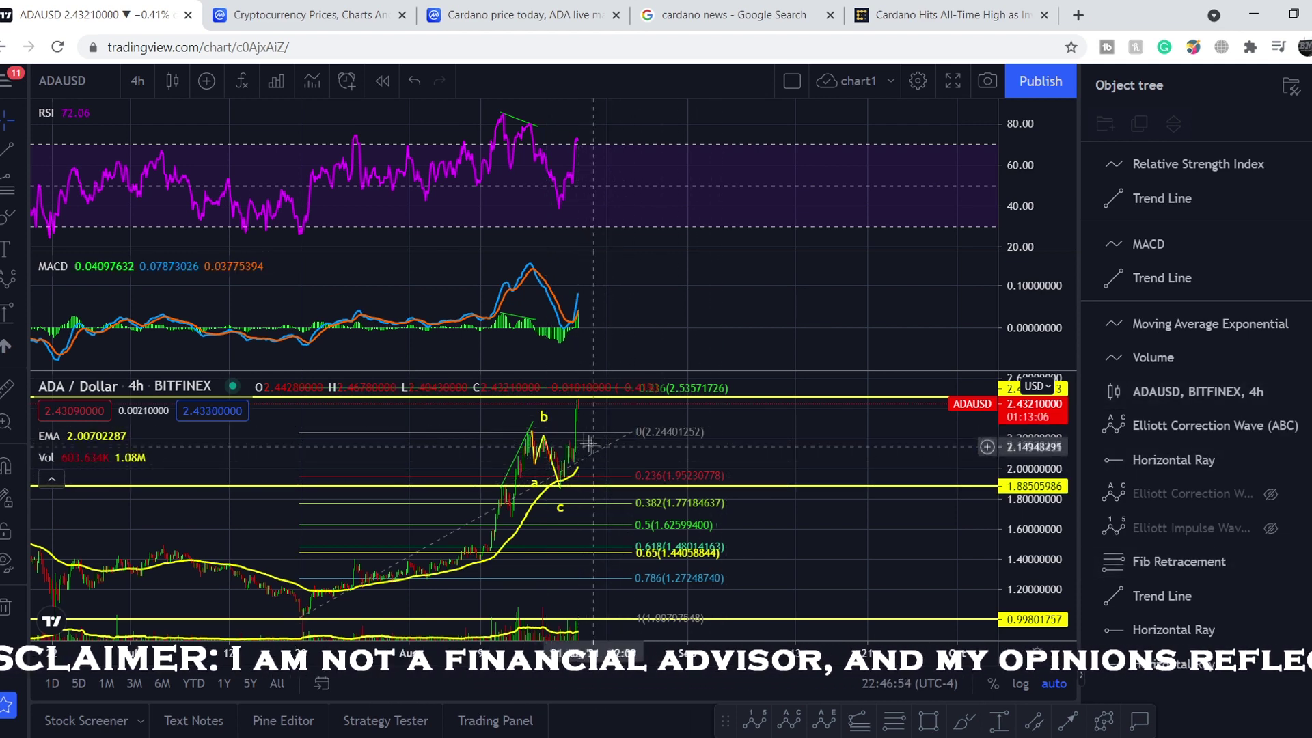
pyautogui.doubleClick(773, 446)
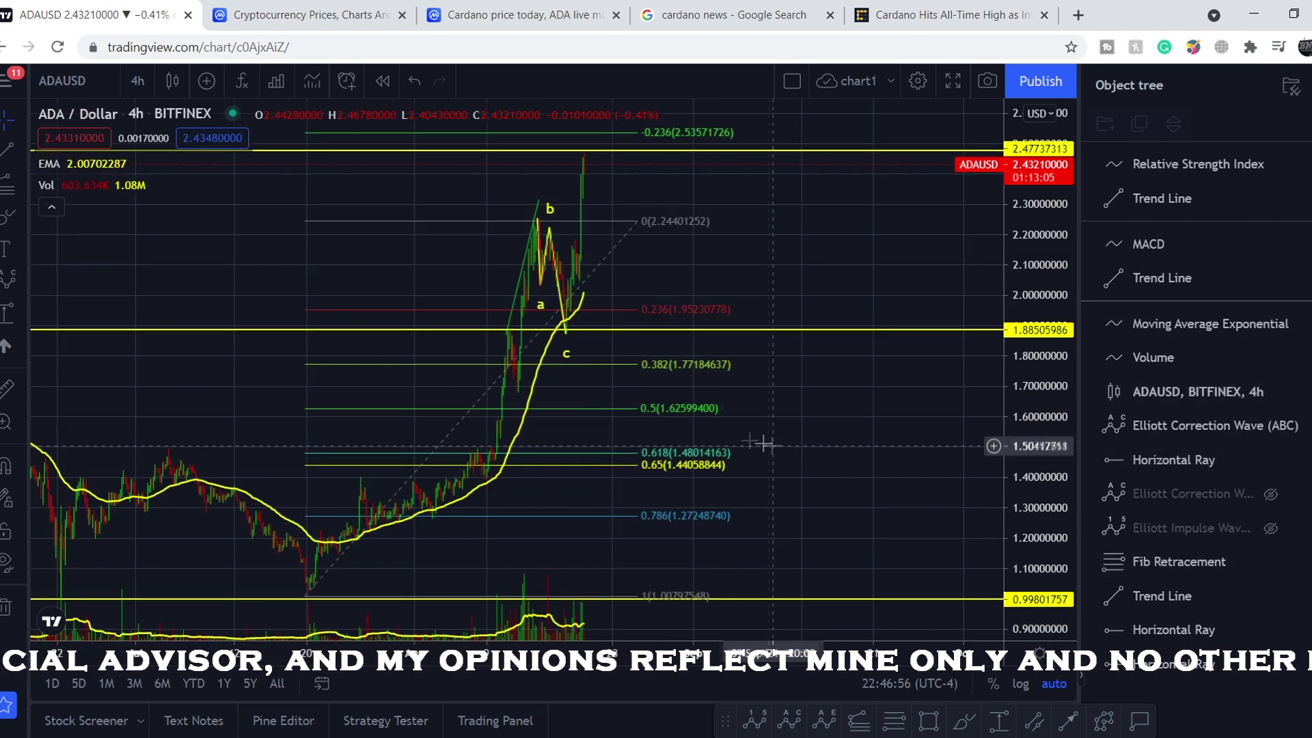
pyautogui.scroll(3, 536, 372)
pyautogui.scroll(3, 567, 377)
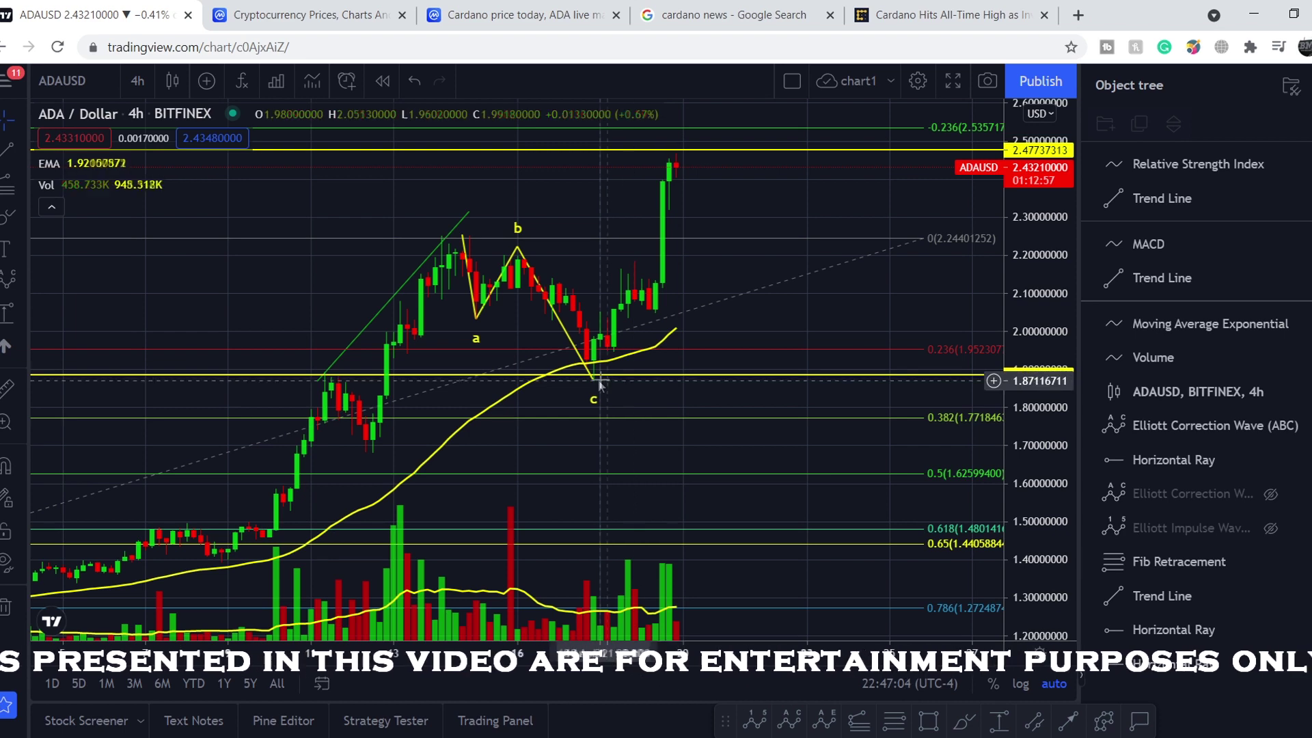
# Step: Examine the latest 4-hour candles against the horizontal ray at 2.47737313
pyautogui.click(681, 150)
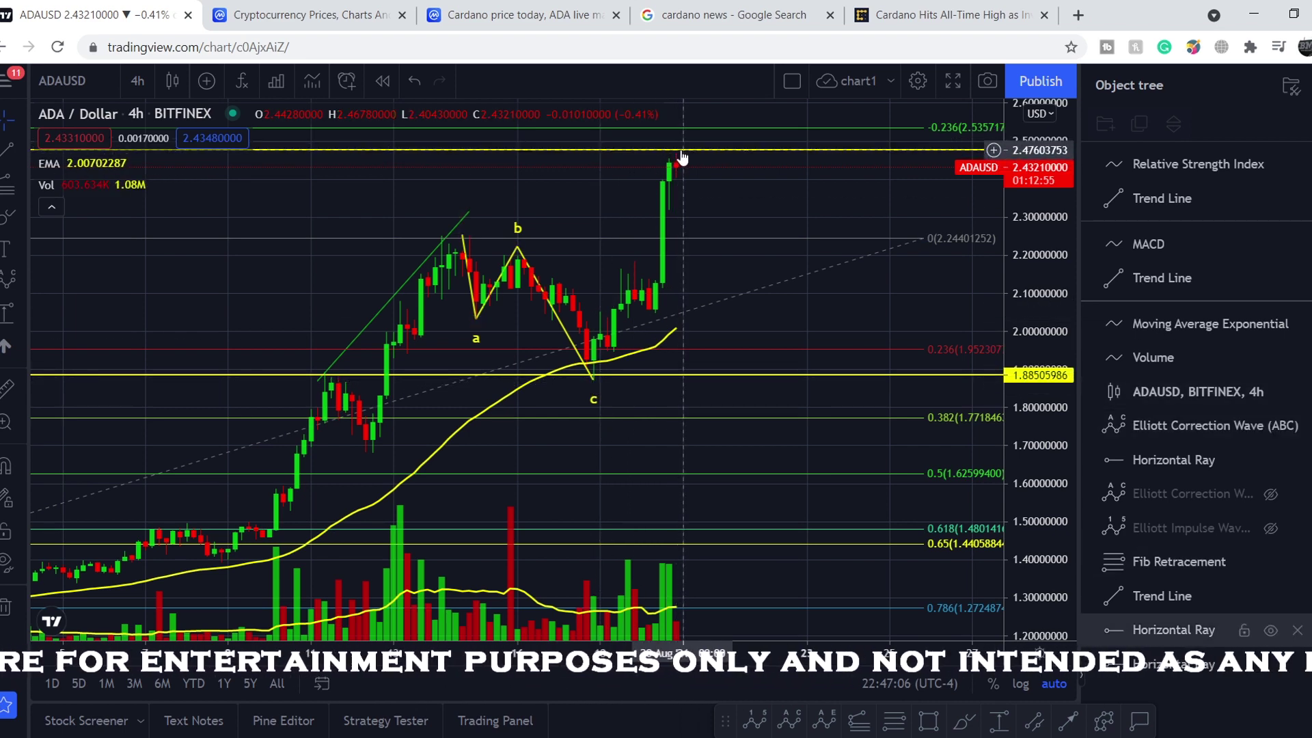
pyautogui.click(678, 150)
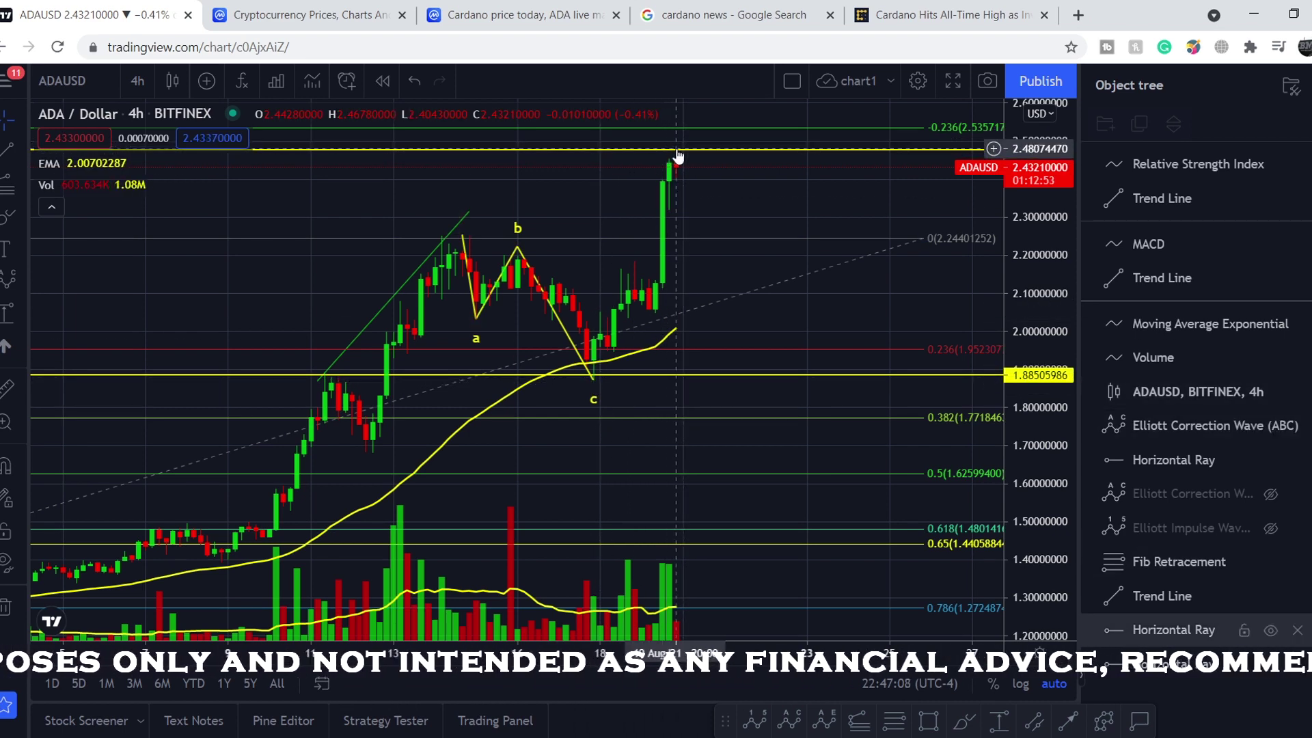
pyautogui.click(672, 161)
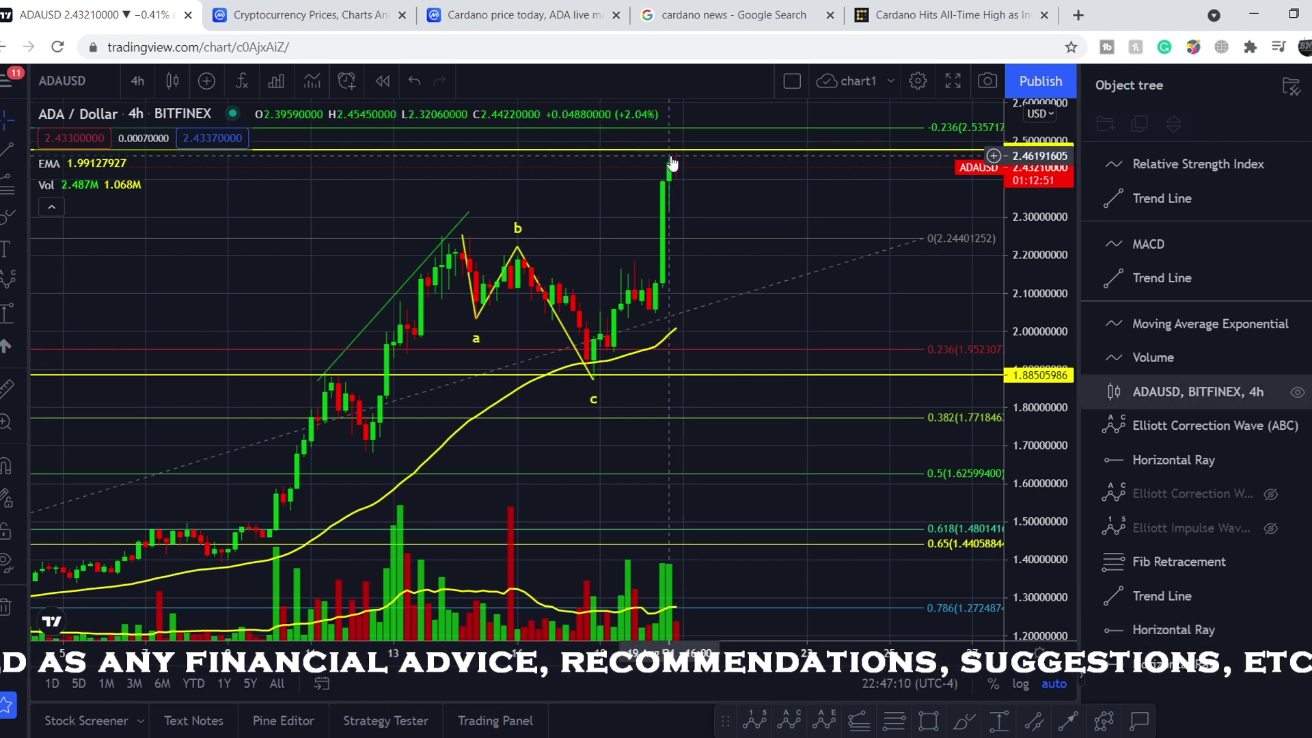
pyautogui.click(650, 199)
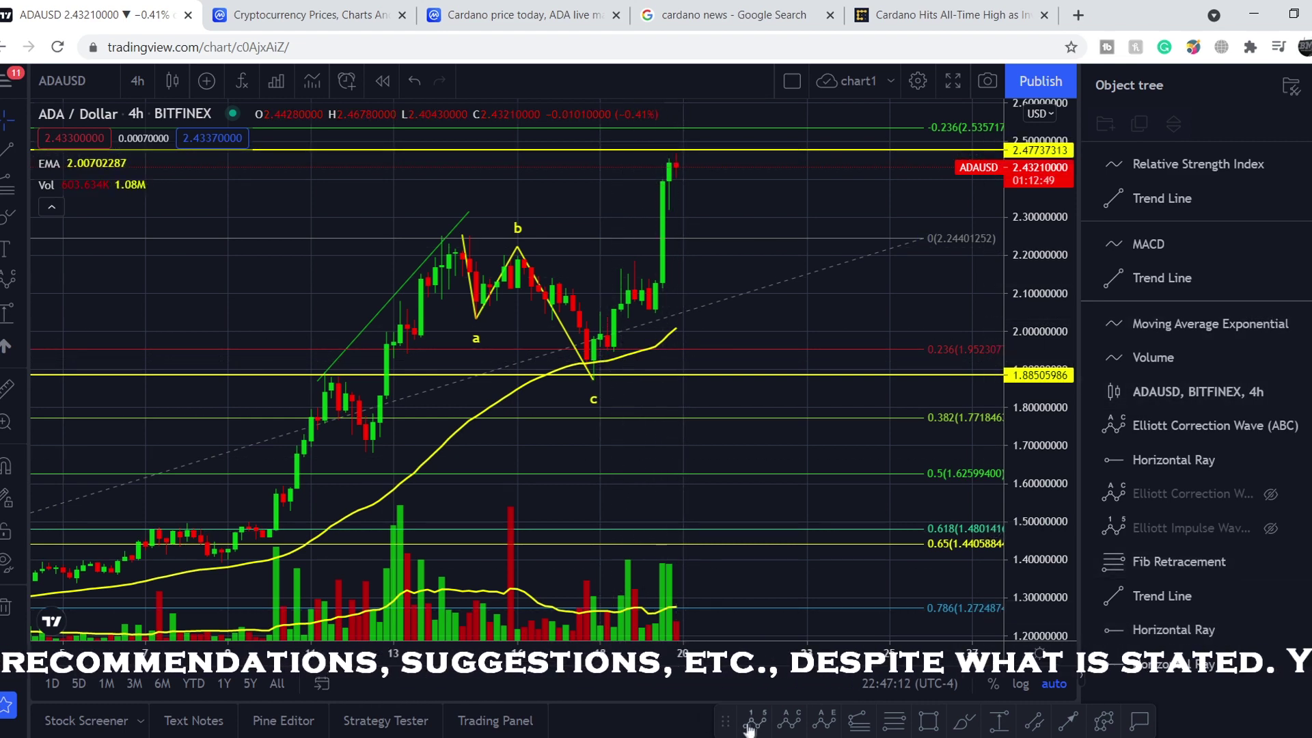
# Step: Draw an Elliott Impulse Wave (12345) from the wave c low at about 1.89 to the latest high at about 2.46
pyautogui.click(578, 373)
pyautogui.click(585, 373)
pyautogui.click(599, 310)
pyautogui.click(620, 354)
pyautogui.click(634, 260)
pyautogui.click(655, 315)
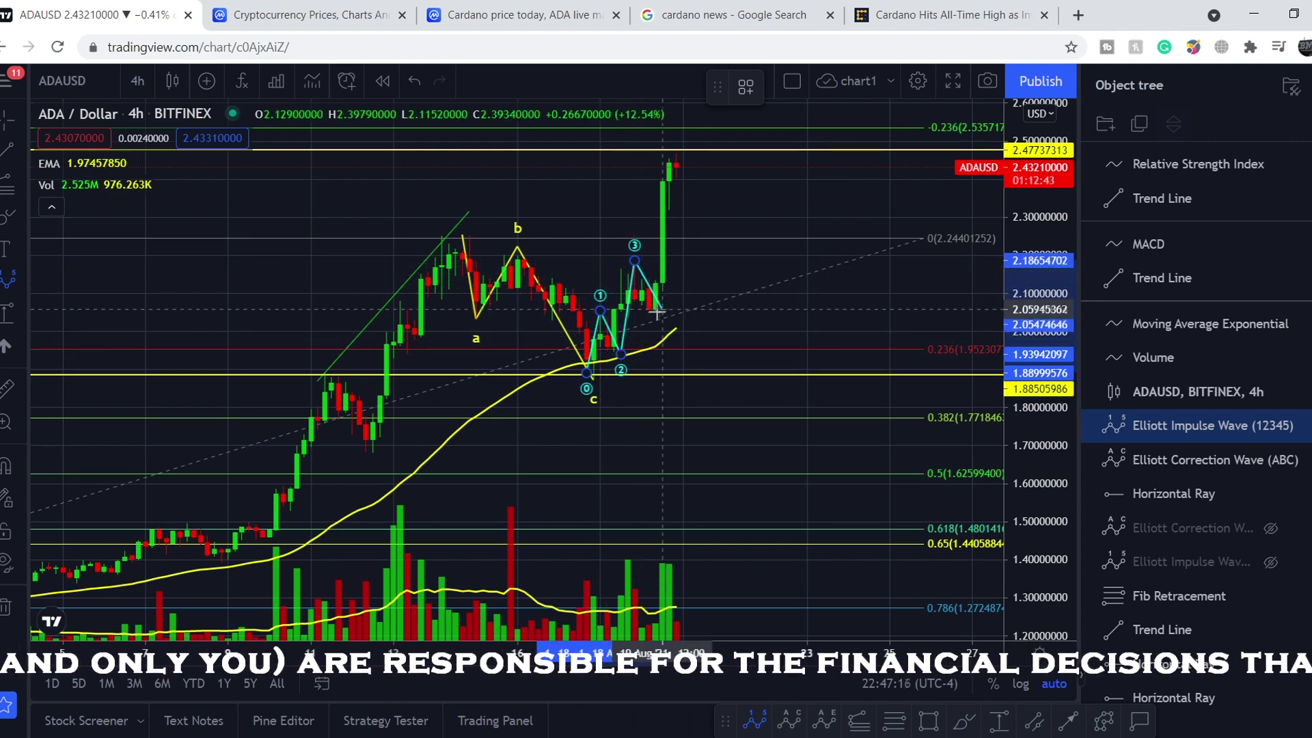
pyautogui.click(682, 154)
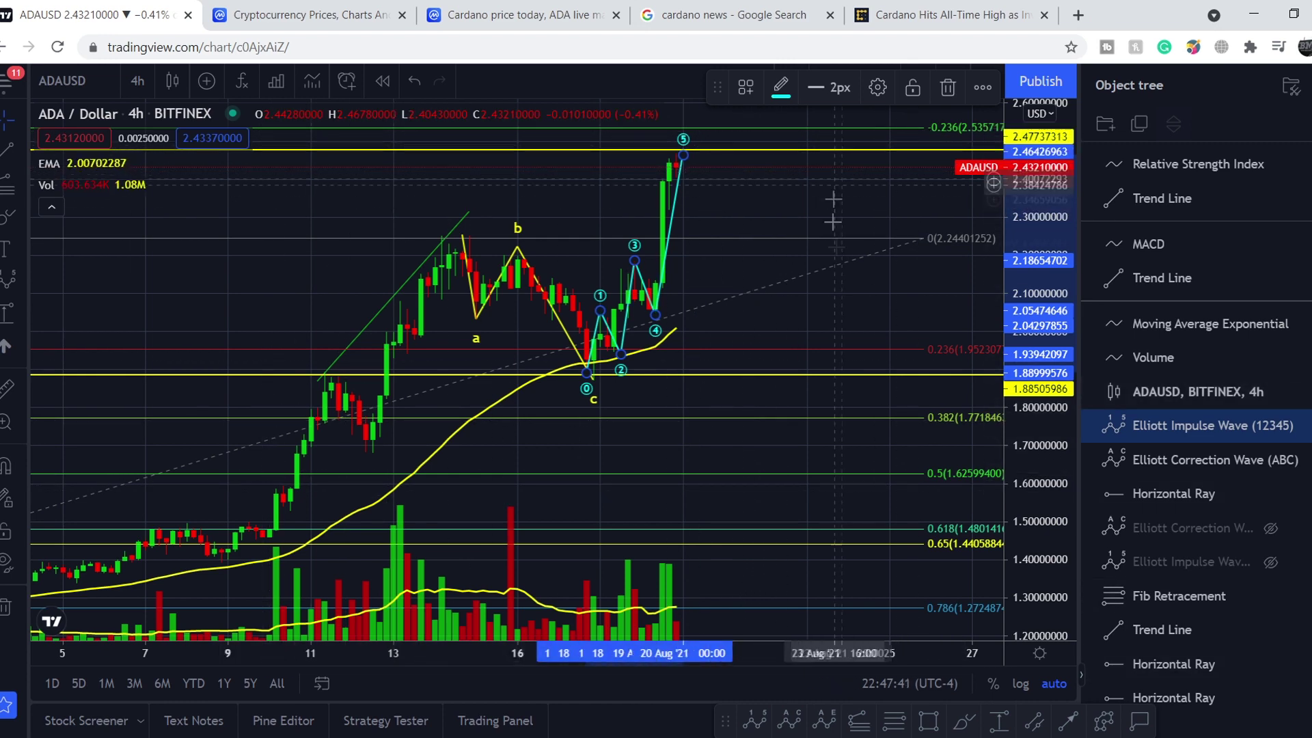
# Step: Draw an Elliott Impulse Wave (12345) from the 20 July low at about 1.02 to the 1 August high at about 1.39
pyautogui.scroll(-5, 833, 222)
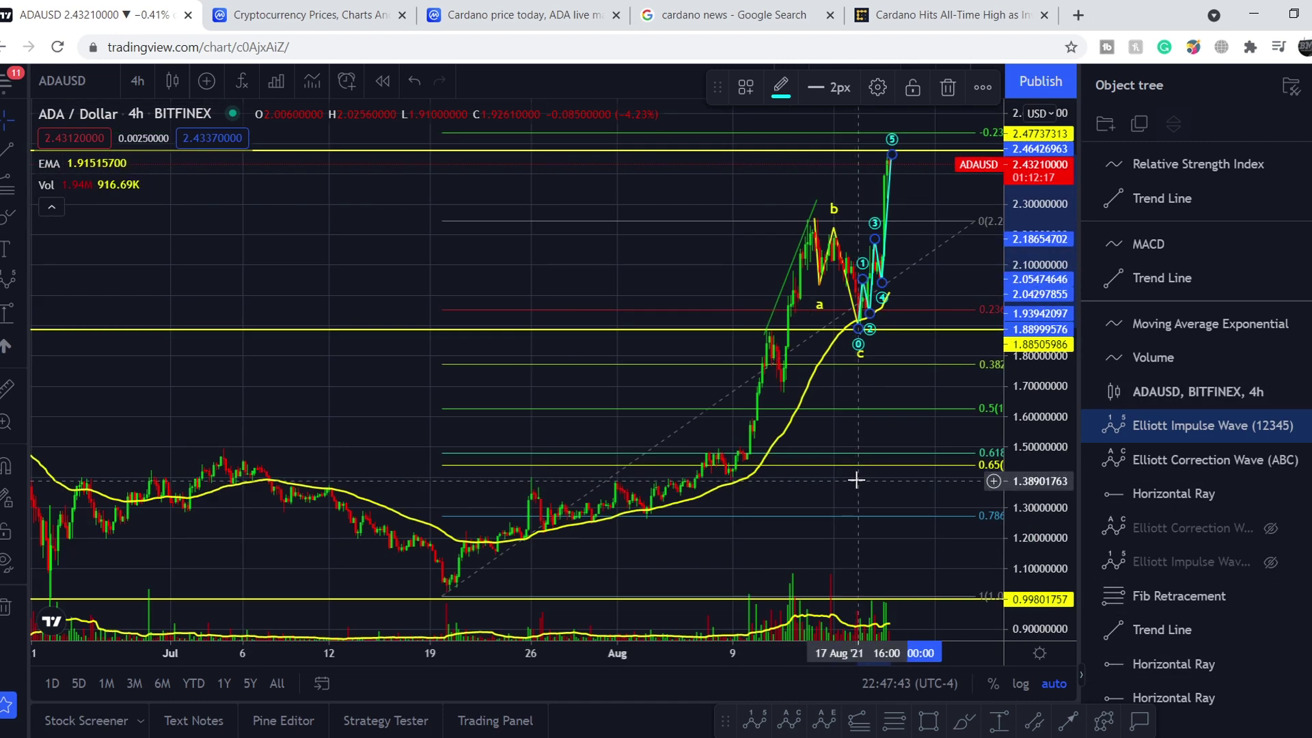
pyautogui.click(448, 594)
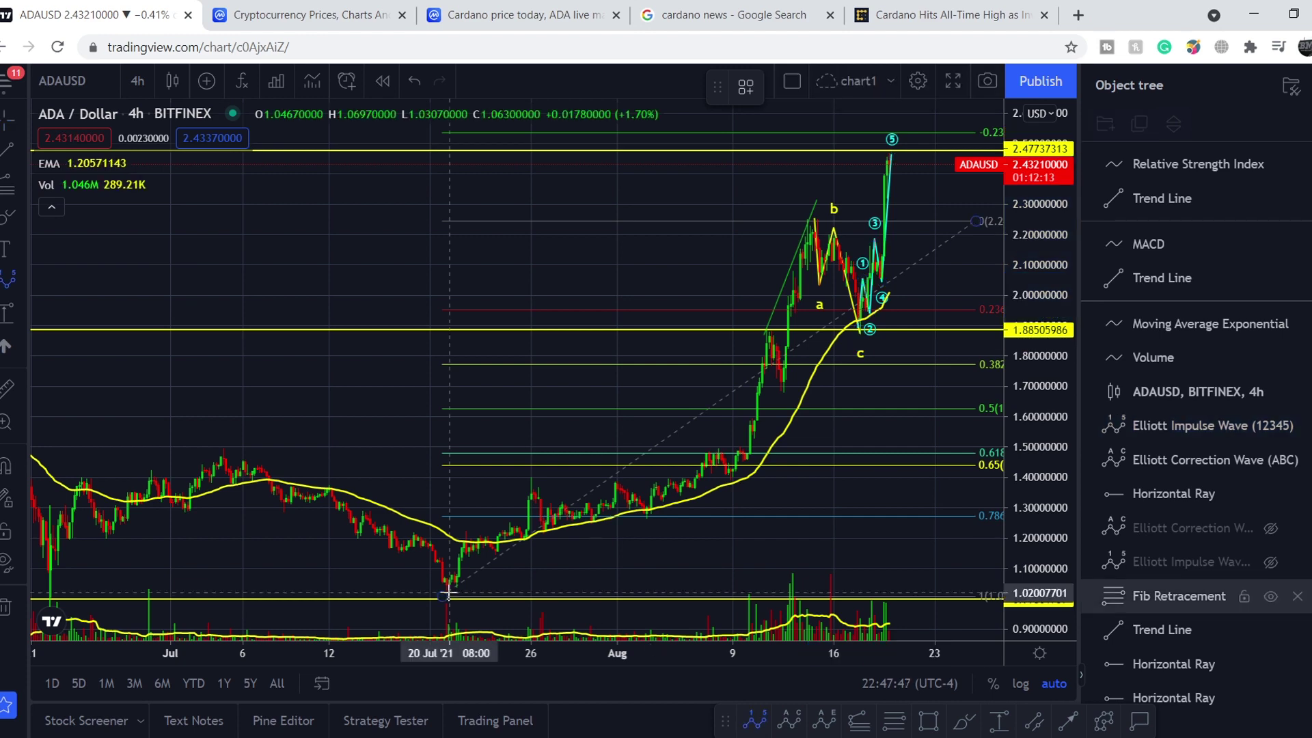
pyautogui.click(449, 593)
pyautogui.click(466, 526)
pyautogui.click(498, 556)
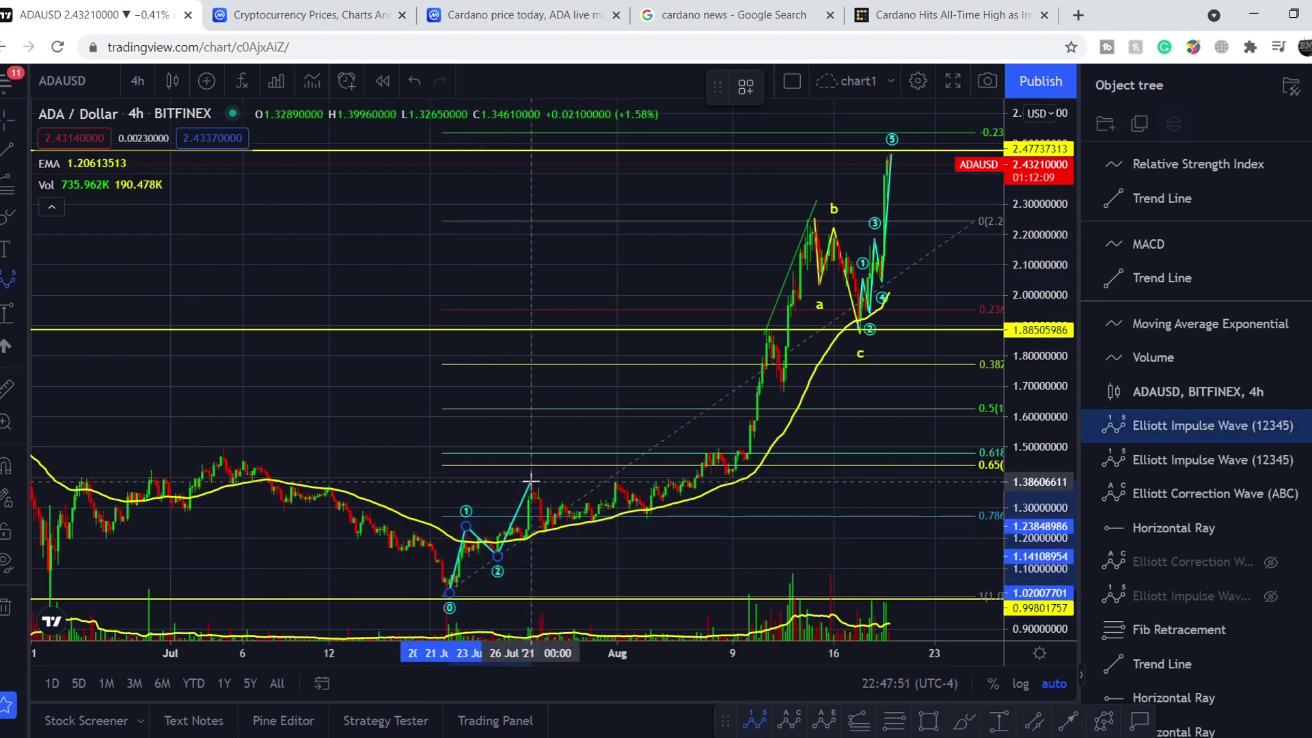
pyautogui.click(531, 481)
pyautogui.click(594, 528)
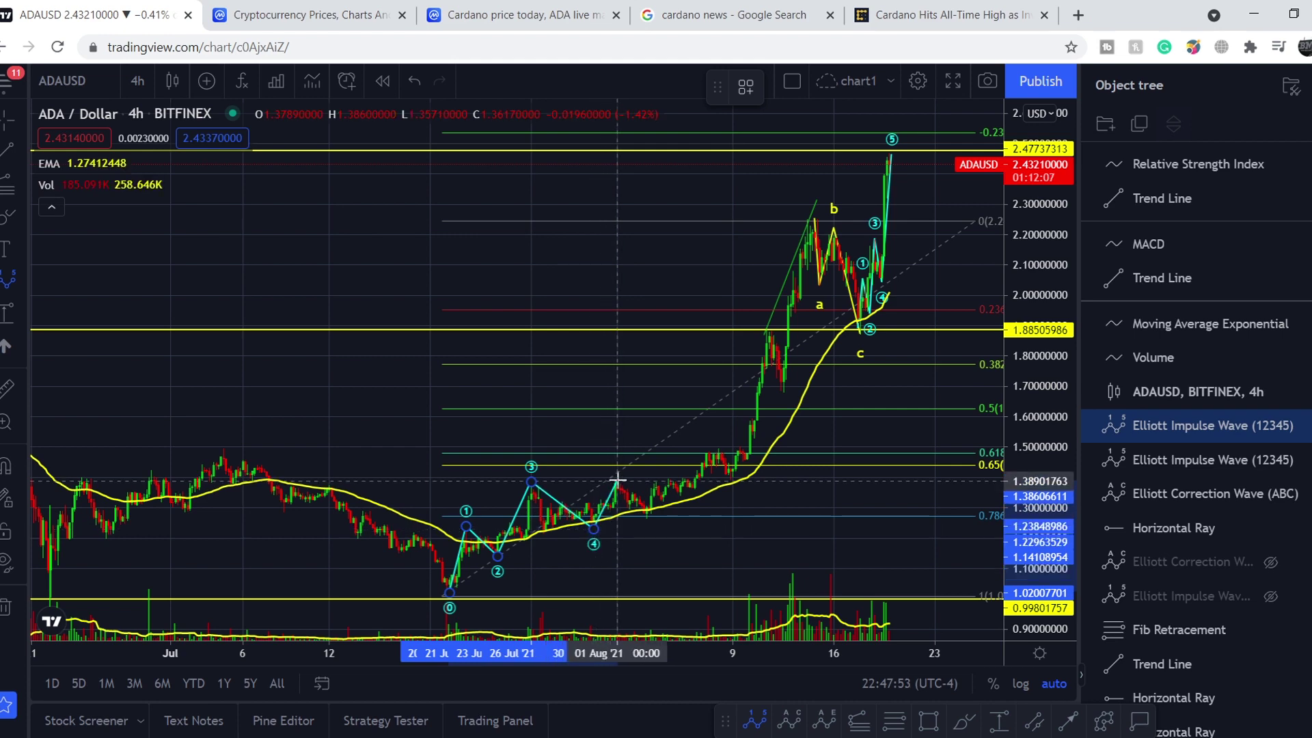
pyautogui.click(617, 481)
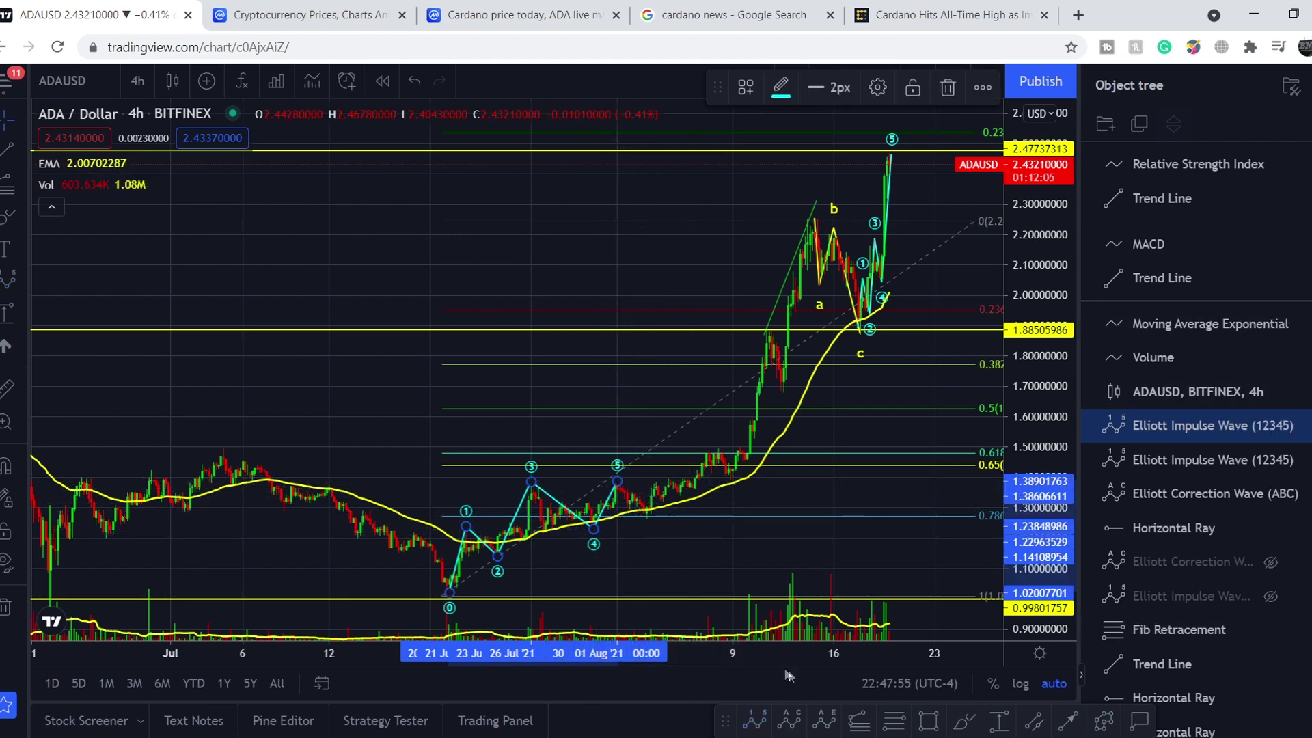
# Step: Draw an Elliott Impulse Wave (12345) from the 3 August low at about 1.27 to the mid-August peak at about 2.27
pyautogui.click(757, 725)
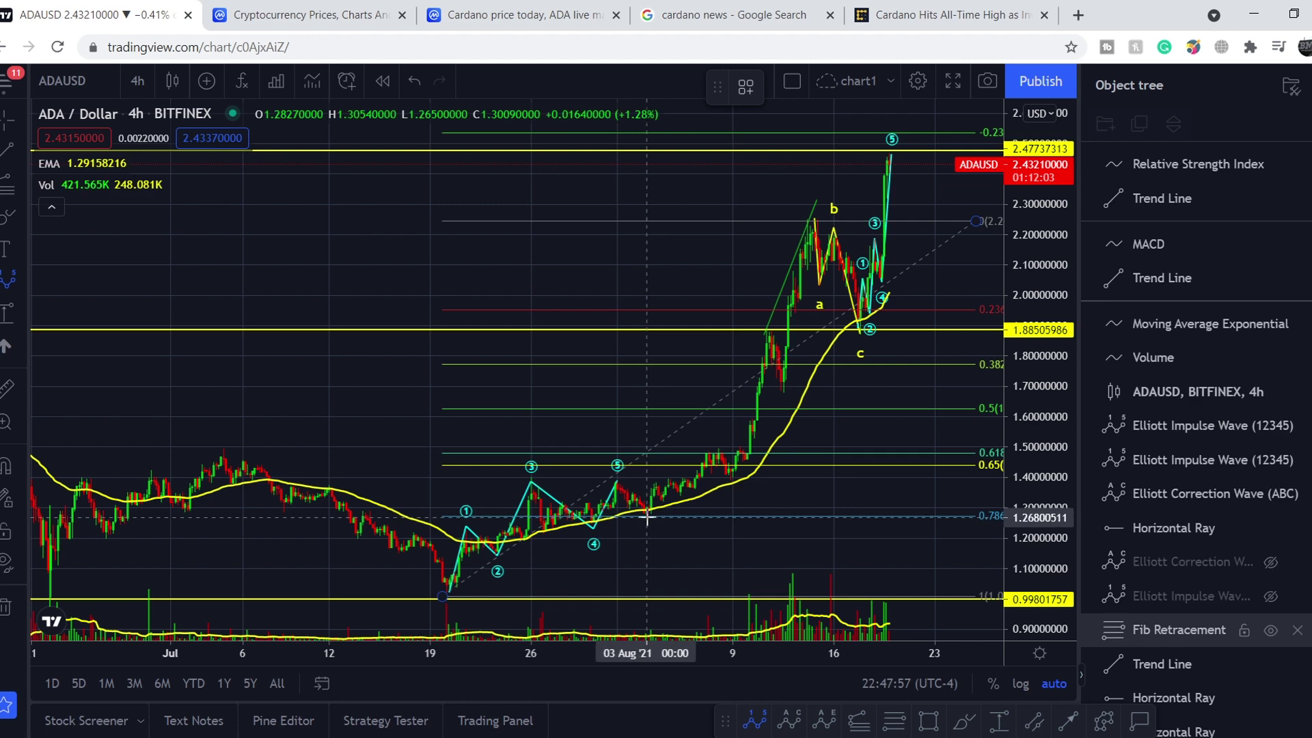
pyautogui.click(647, 517)
pyautogui.click(710, 451)
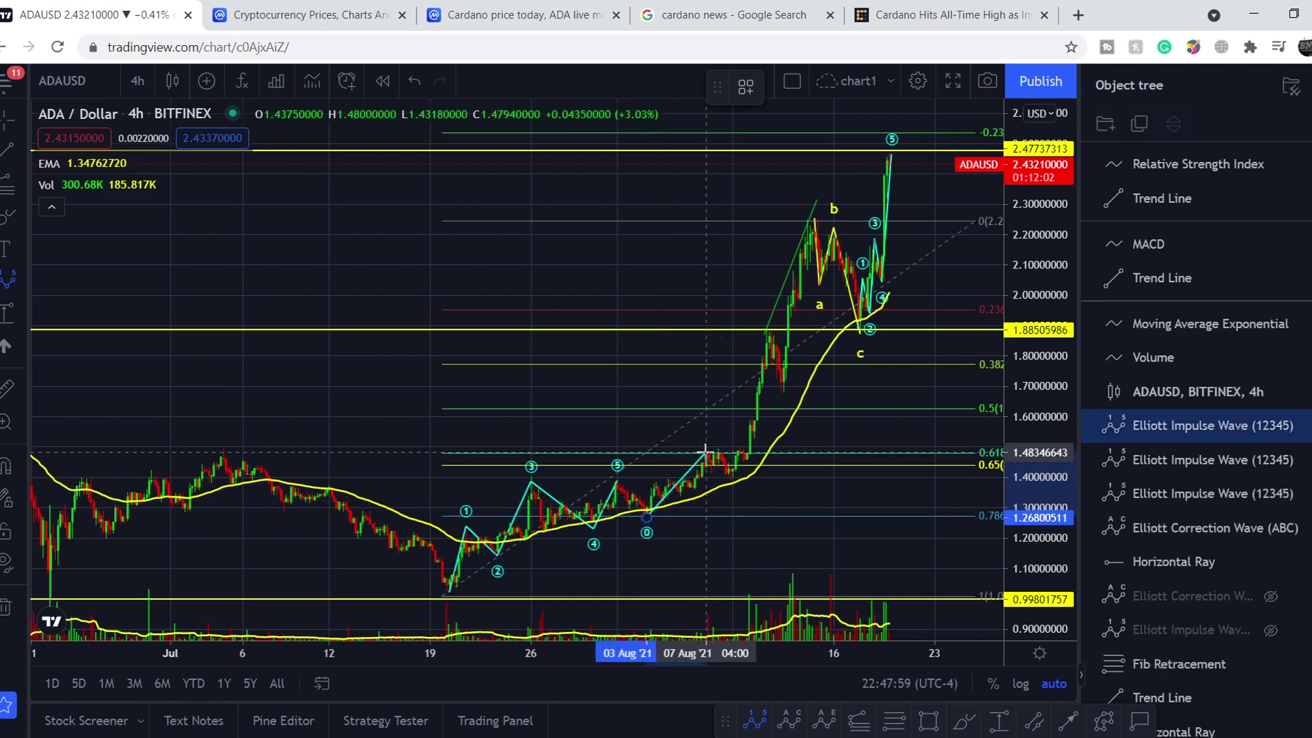
pyautogui.click(730, 483)
pyautogui.click(769, 326)
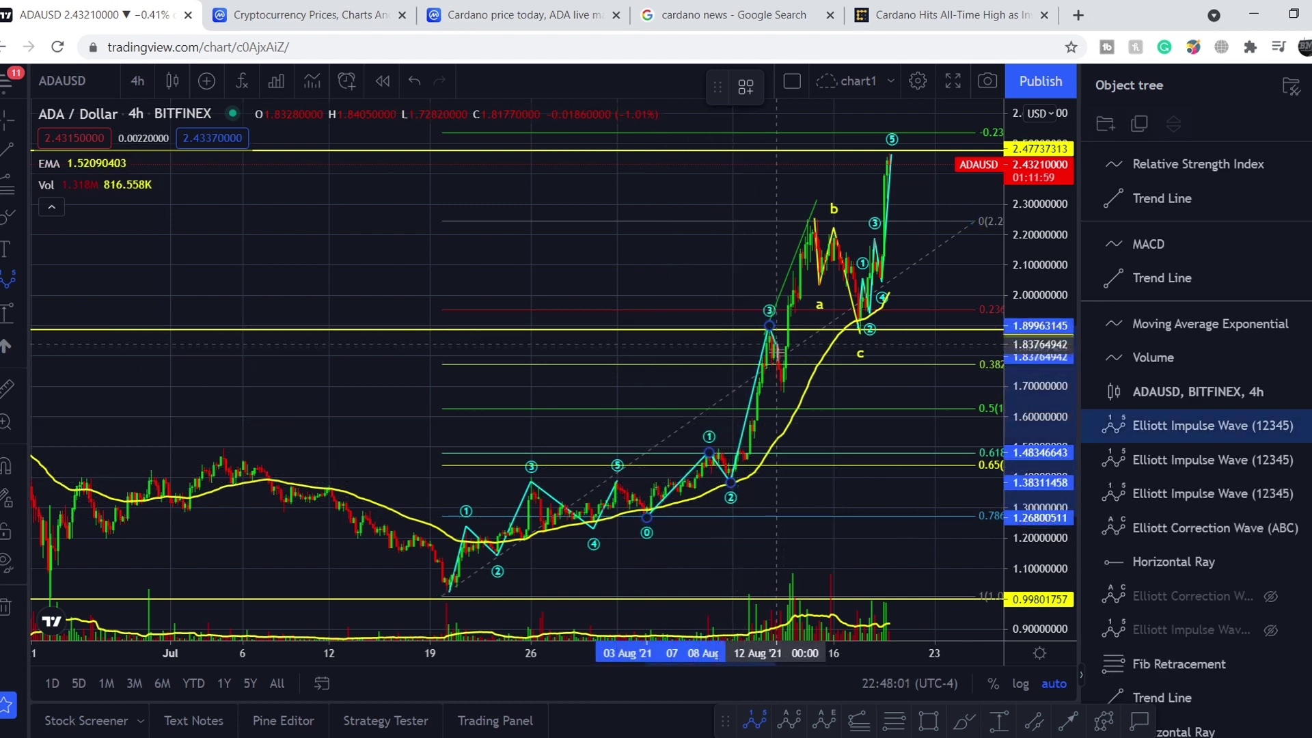
pyautogui.click(787, 388)
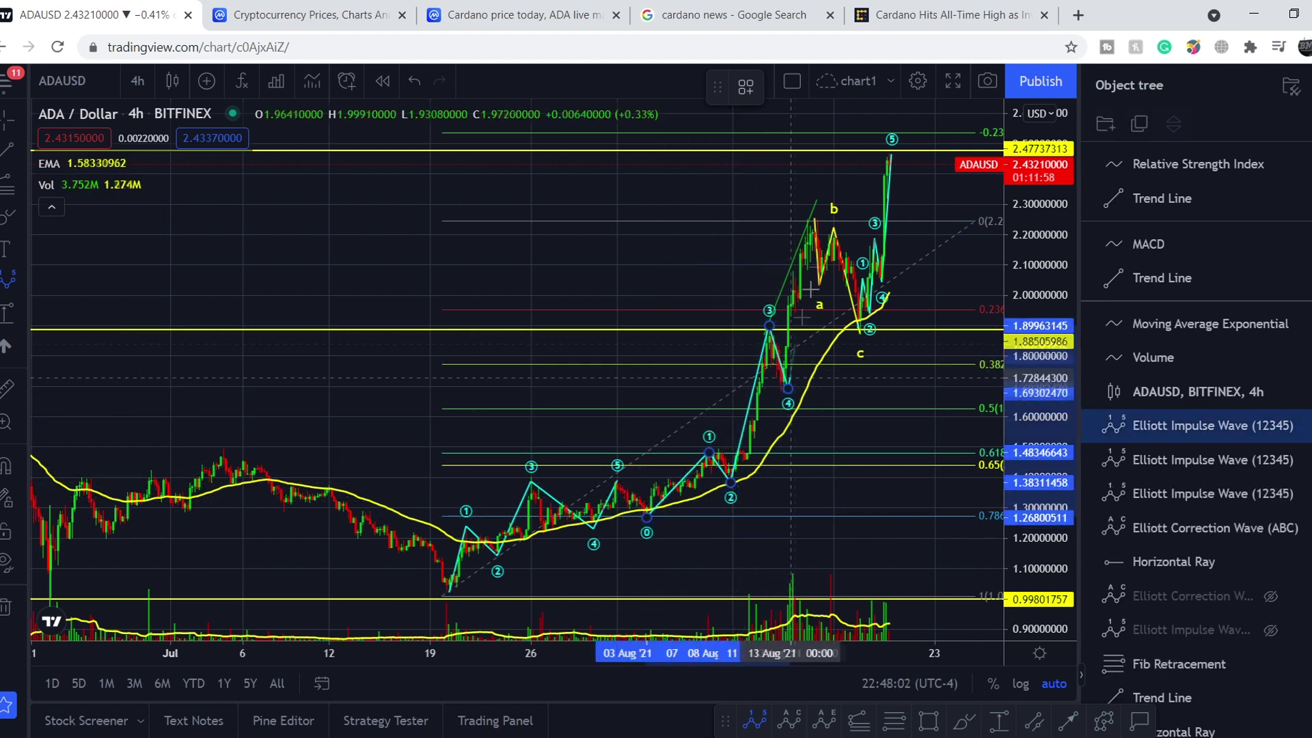
pyautogui.click(814, 215)
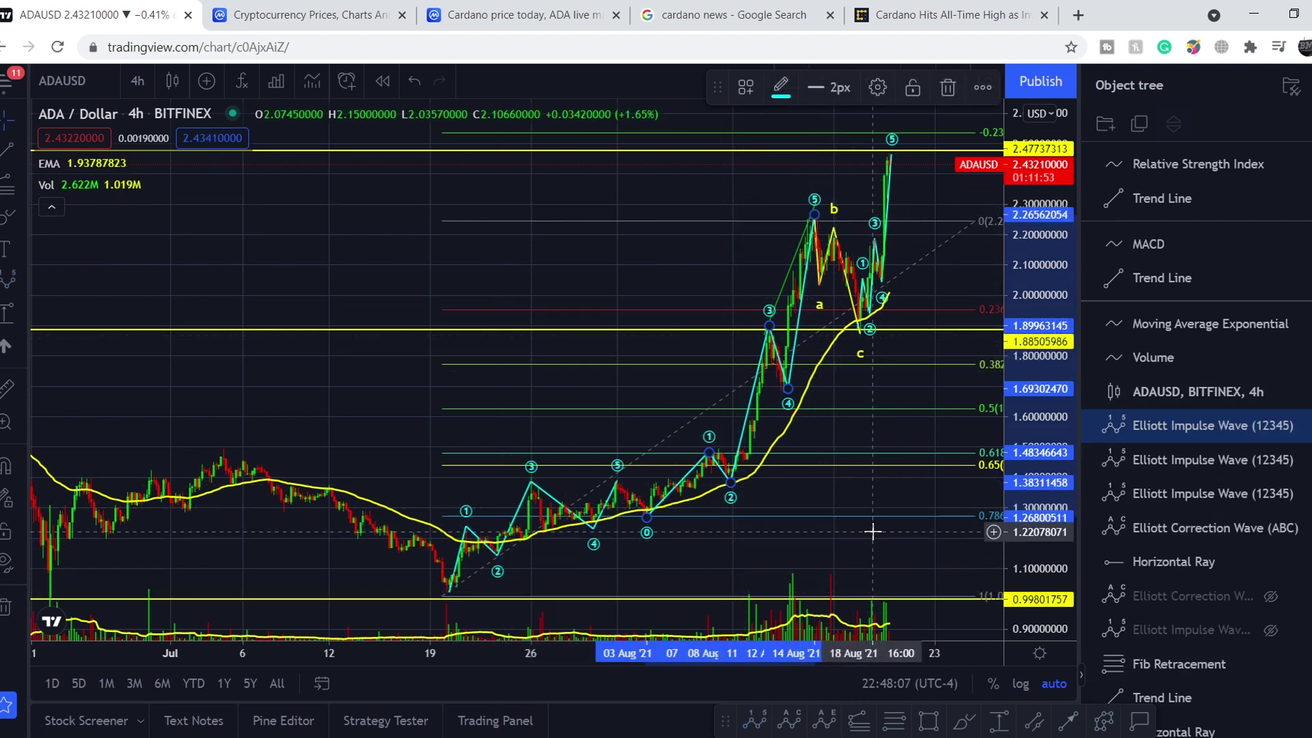
# Step: Draw a larger Elliott Impulse Wave (12345) across the whole rally, from about 1.02 on 19 July to about 2.47 on 21 August
pyautogui.click(751, 724)
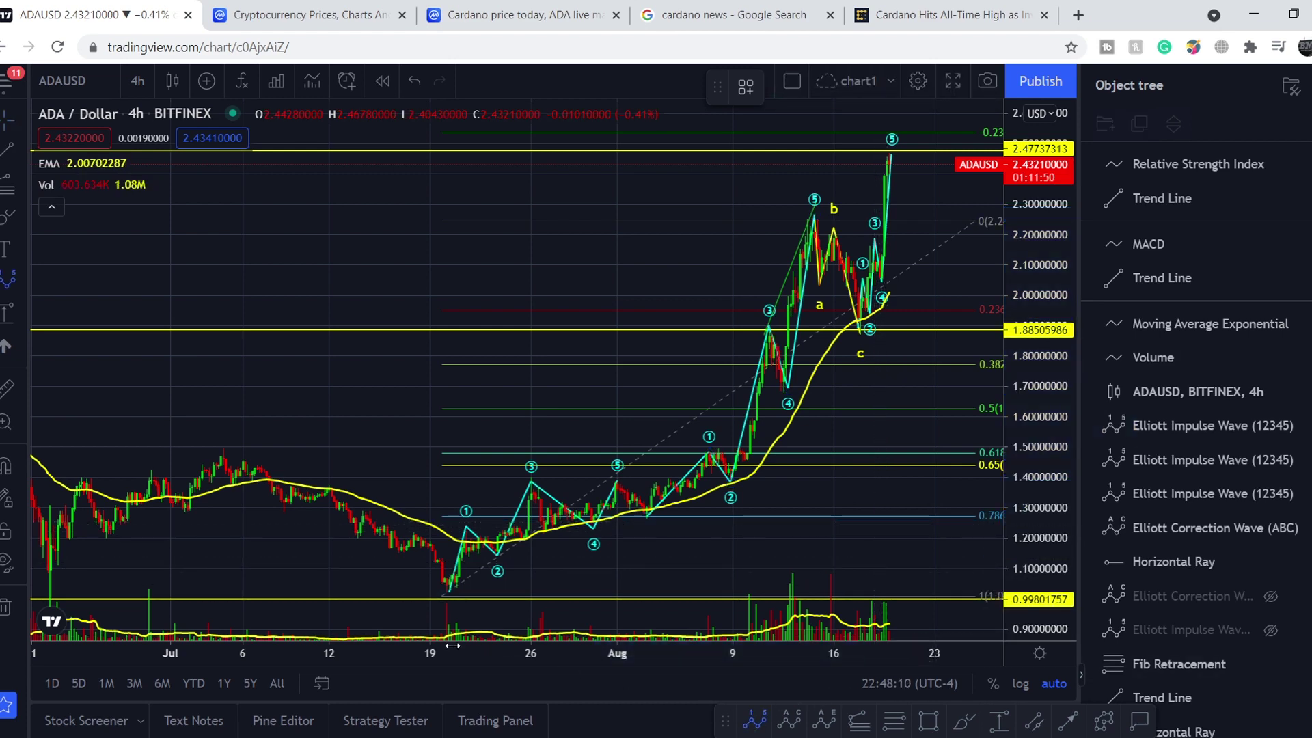
pyautogui.click(439, 592)
pyautogui.click(617, 477)
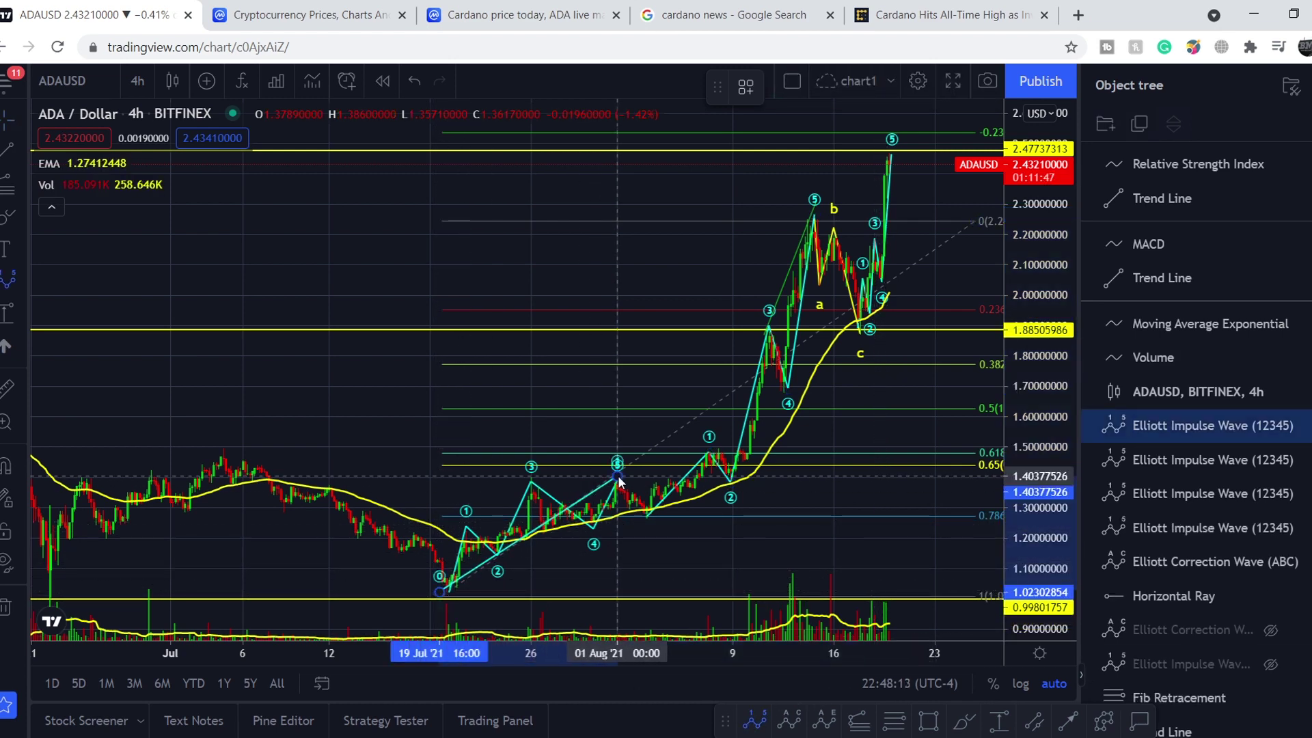
pyautogui.click(648, 517)
pyautogui.click(810, 209)
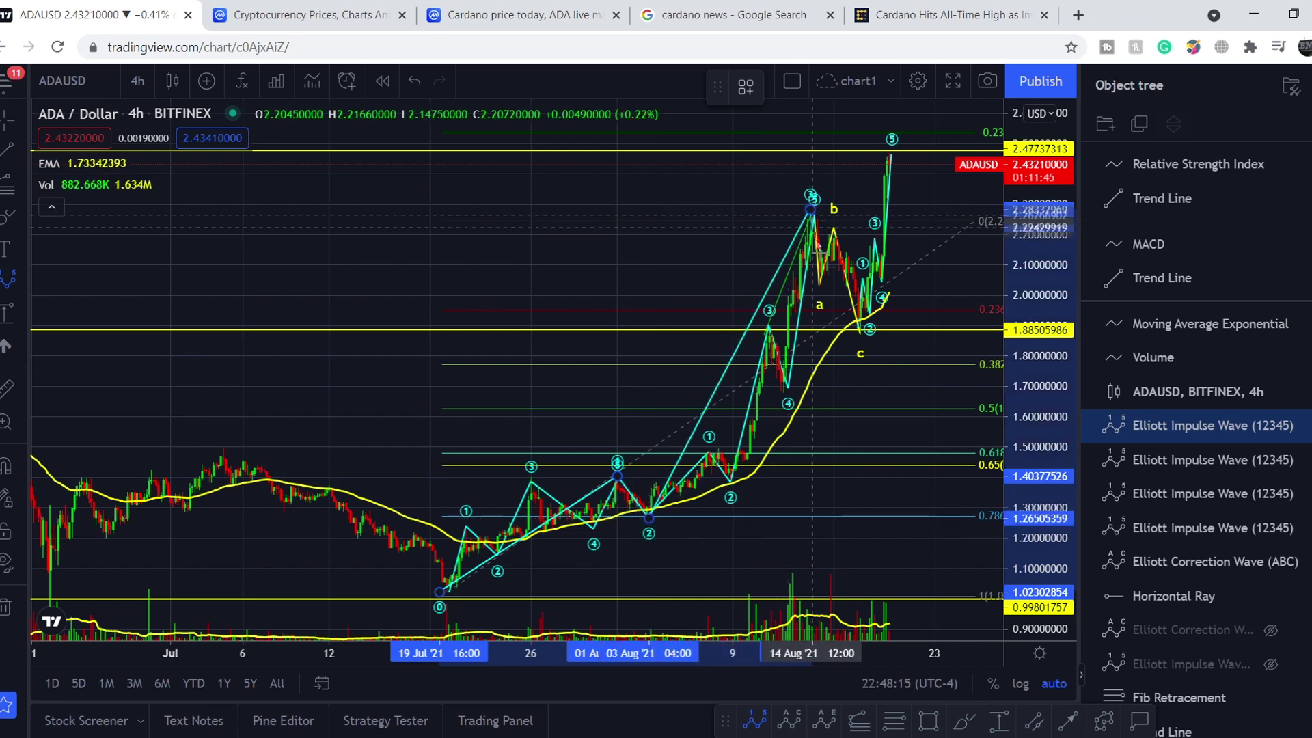
pyautogui.click(862, 339)
pyautogui.click(906, 152)
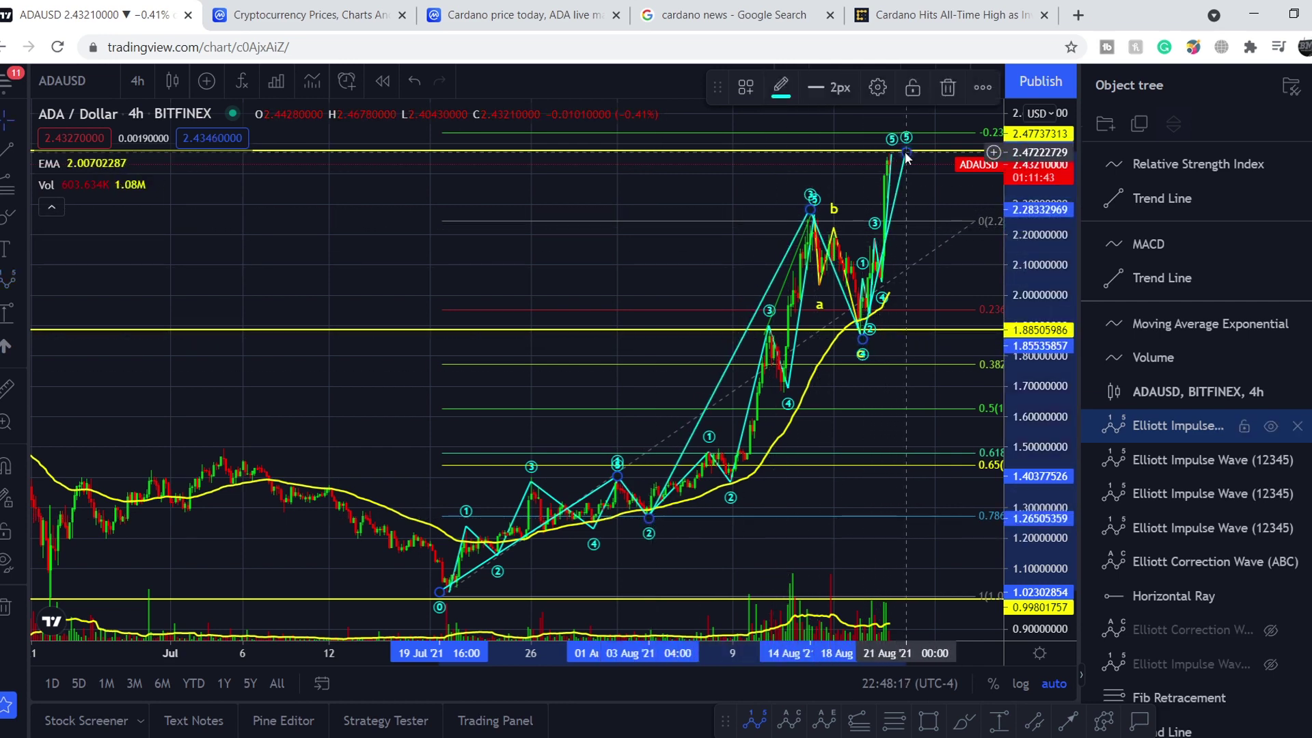
# Step: Hide the three smaller Elliott impulse waves, leaving the large one spanning the whole rally visible
pyautogui.click(1271, 460)
pyautogui.click(1271, 493)
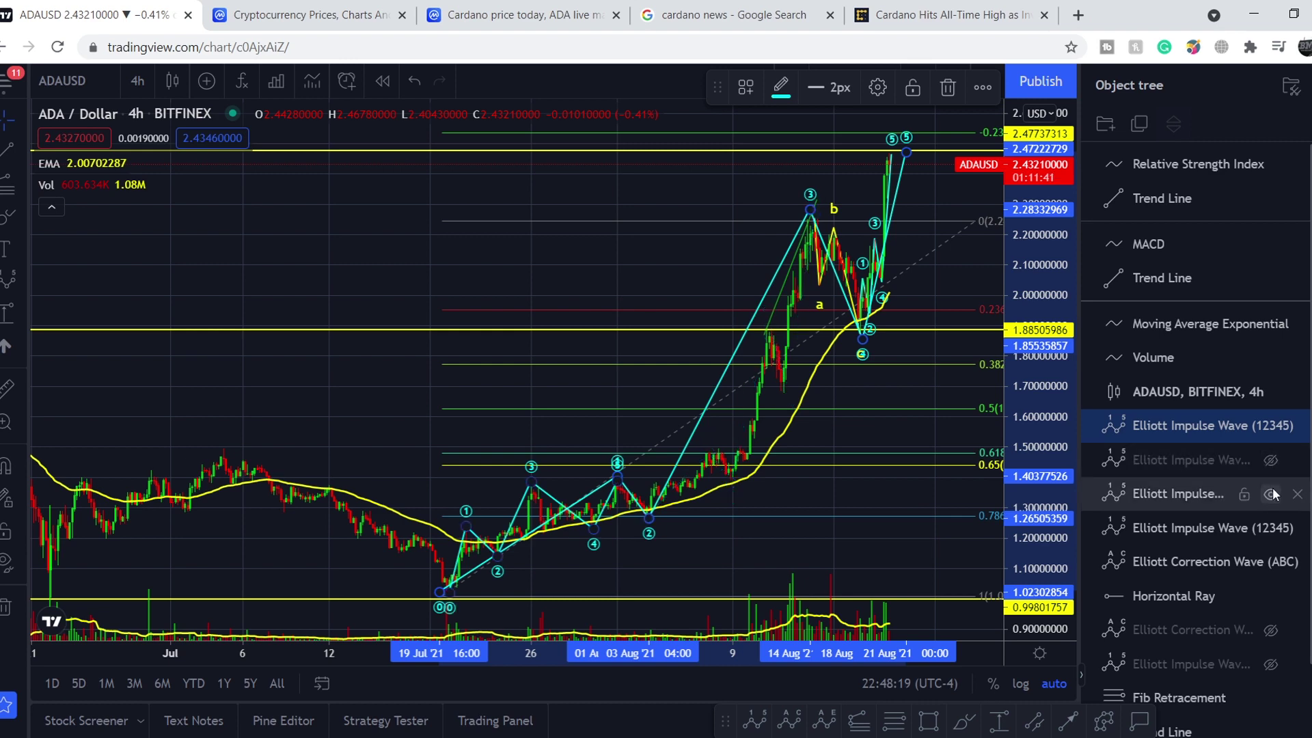
pyautogui.click(1270, 528)
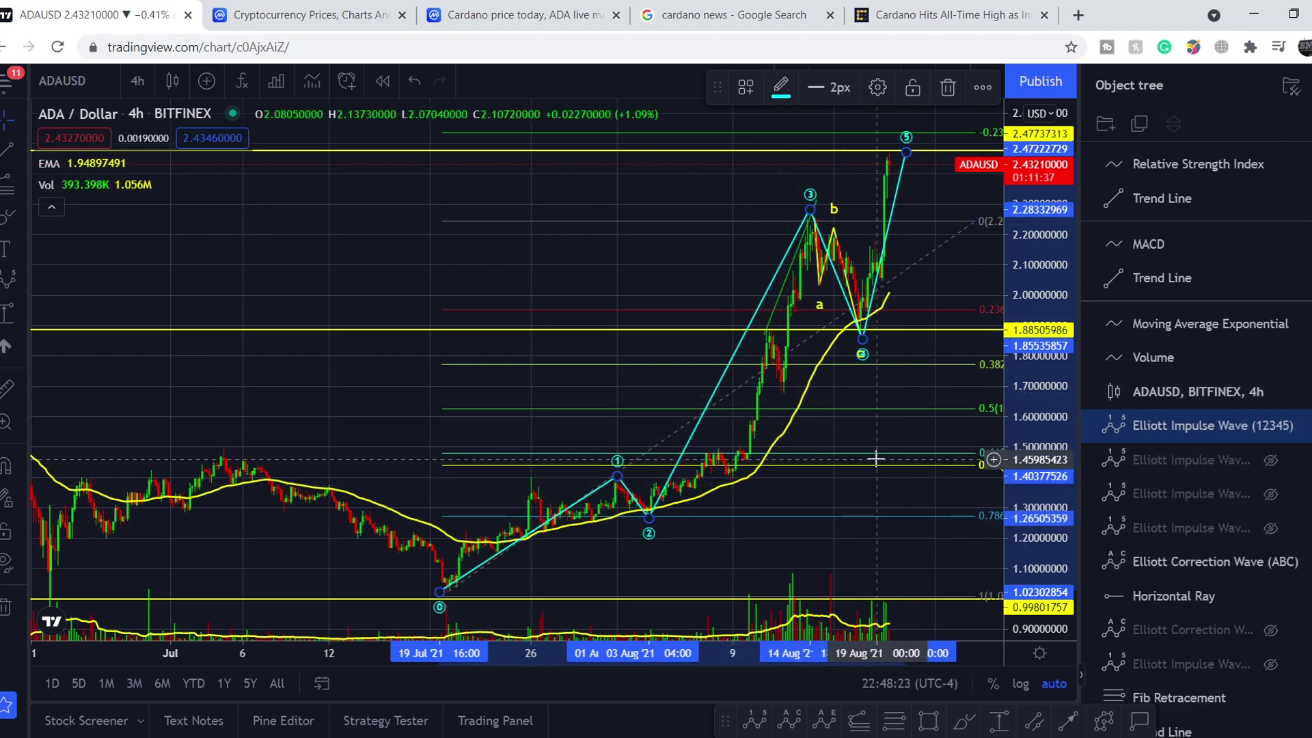
# Step: Move the Fib Retracement's 0 level up to about 2.475, near the upper horizontal ray
pyautogui.moveTo(899, 424); pyautogui.dragTo(759, 414)
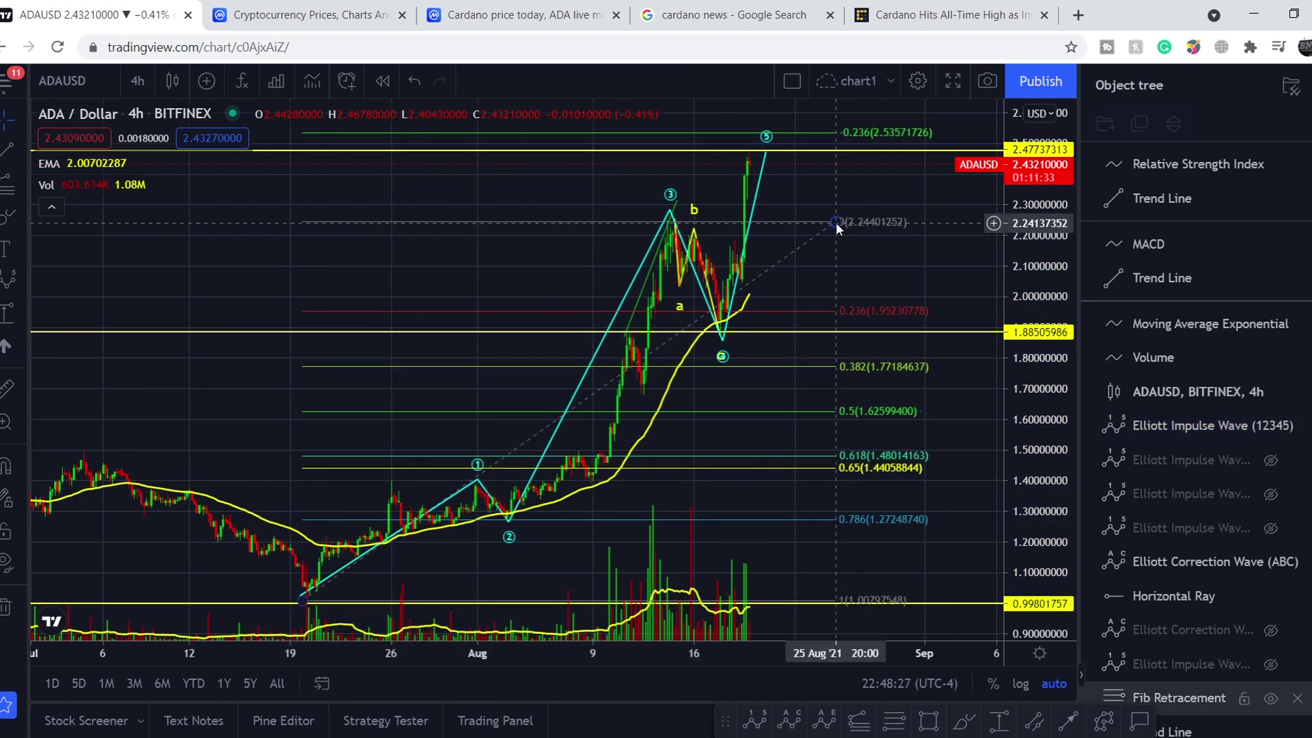
pyautogui.moveTo(835, 222); pyautogui.dragTo(921, 150)
pyautogui.moveTo(910, 199); pyautogui.dragTo(770, 199)
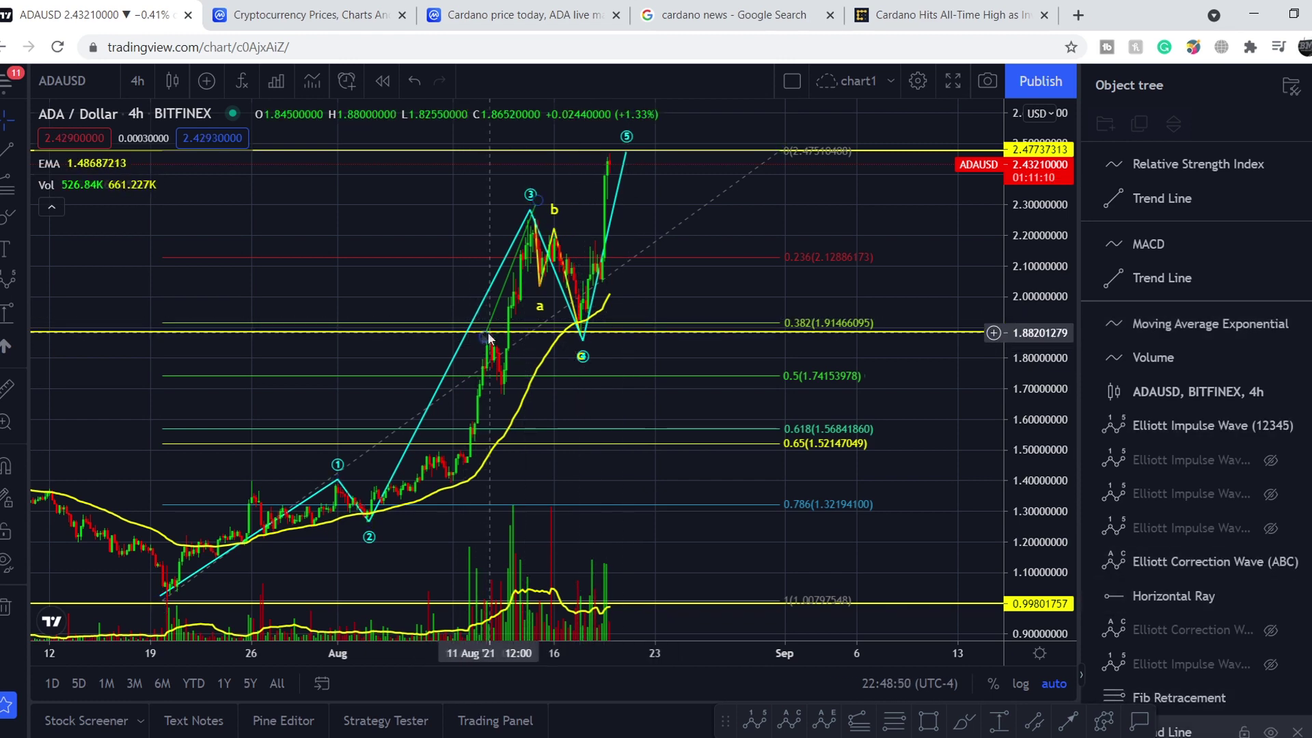
# Step: Hide the large Elliott impulse wave and change the chart interval to 1 hour
pyautogui.scroll(-3, 257, 339)
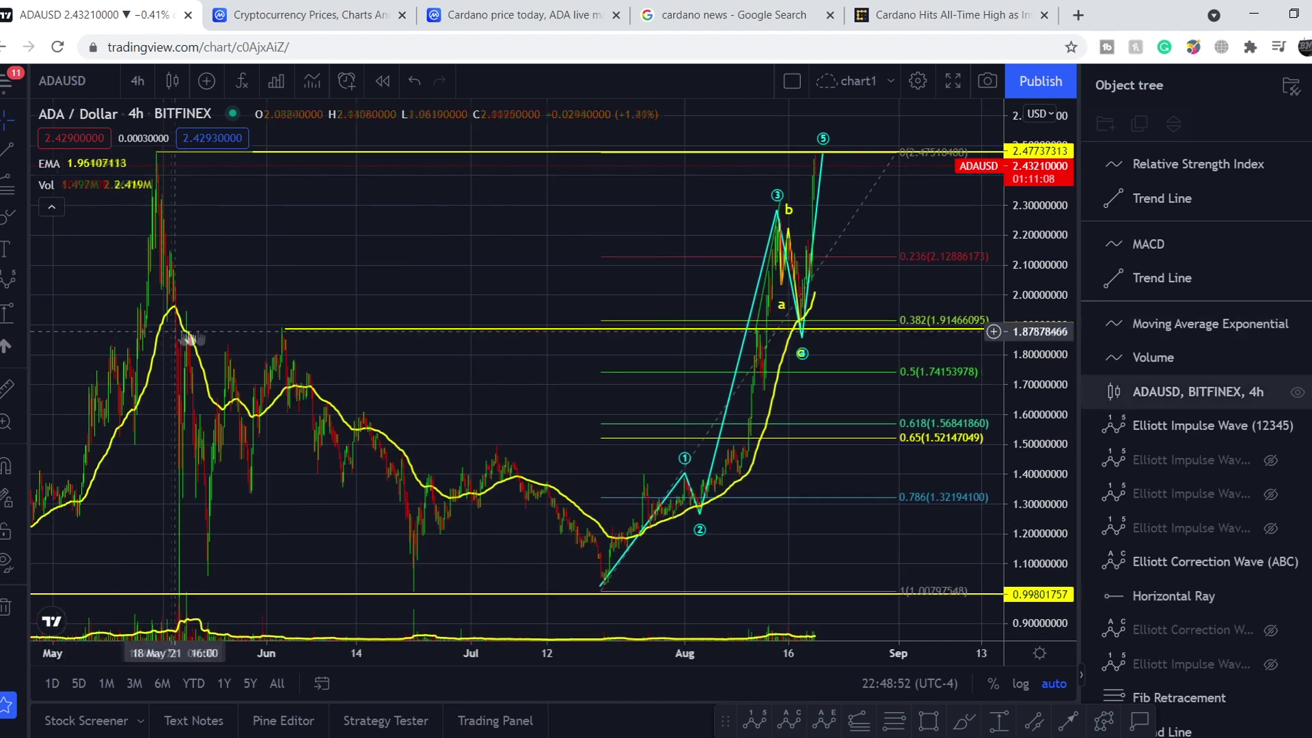
pyautogui.scroll(2, 908, 334)
pyautogui.scroll(3, 908, 334)
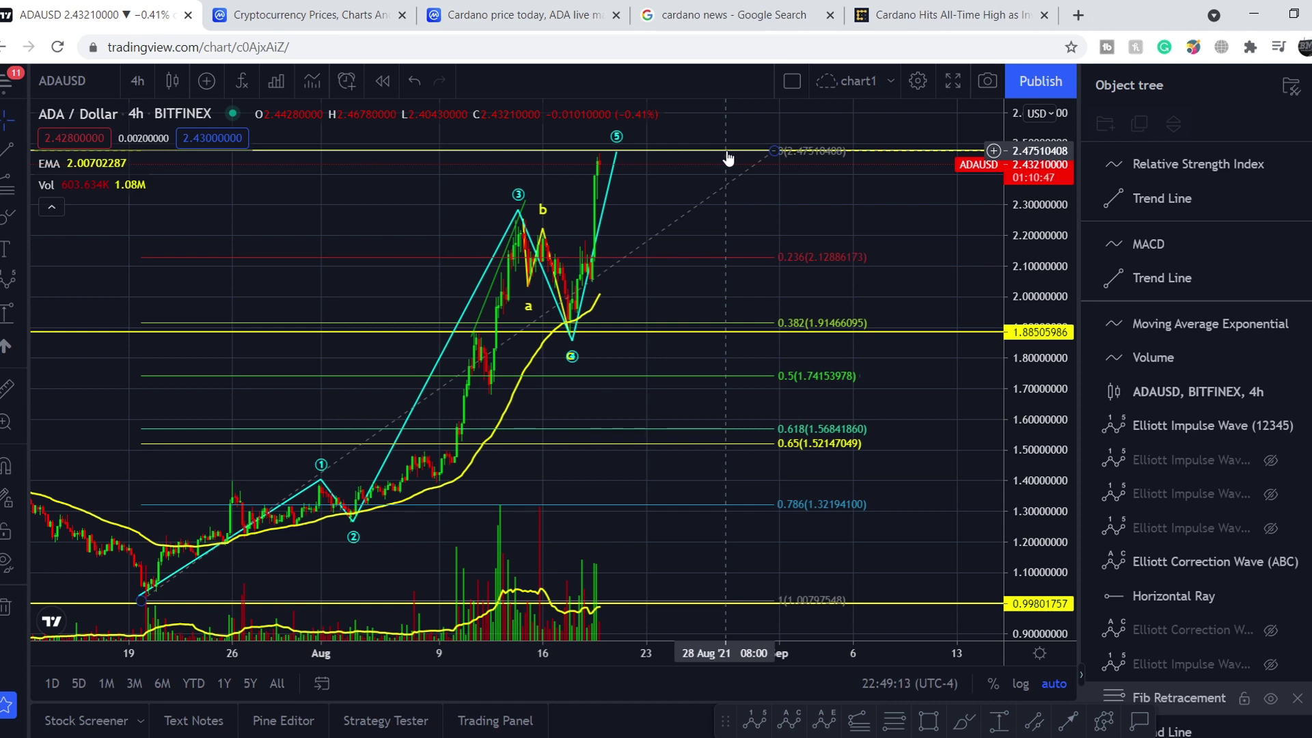
pyautogui.scroll(3, 673, 255)
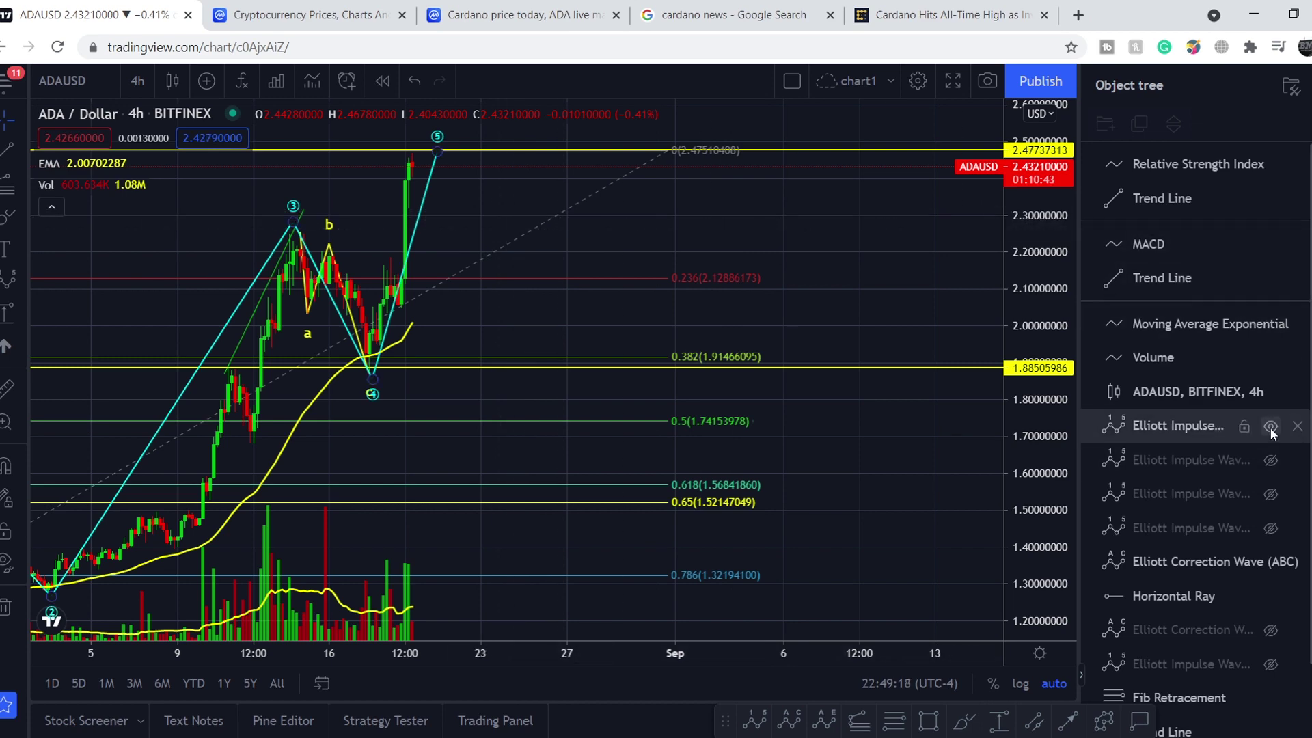
pyautogui.click(1271, 427)
pyautogui.click(138, 80)
pyautogui.click(151, 344)
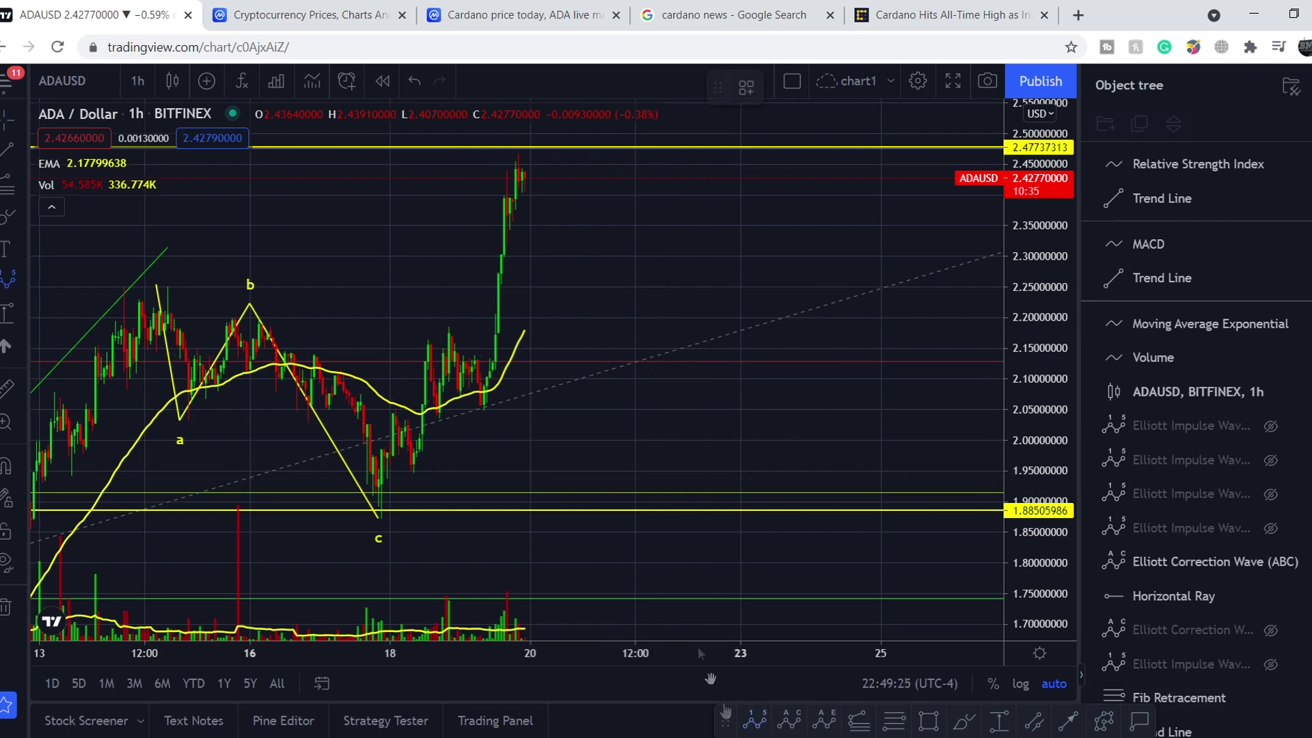
# Step: Draw an Elliott Impulse Wave (12345) on the 1-hour chart from the wave c low at about 1.90 up to about 2.18
pyautogui.click(372, 503)
pyautogui.click(393, 410)
pyautogui.click(416, 477)
pyautogui.click(425, 339)
pyautogui.click(439, 418)
pyautogui.click(454, 327)
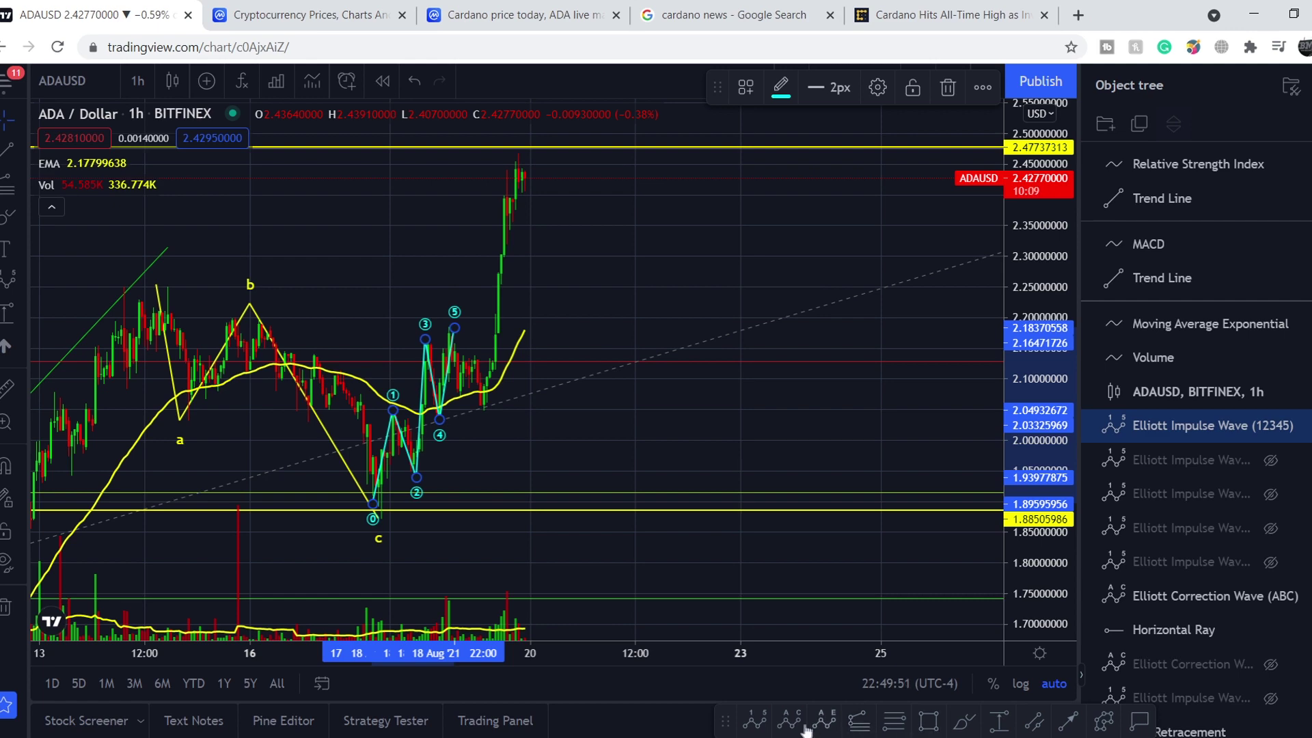
# Step: Hide the previous impulse wave and draw an Elliott Impulse Wave (12345) from about 1.886, with wave 3 at about 2.473 and projected wave 4 at about 2.252
pyautogui.click(765, 728)
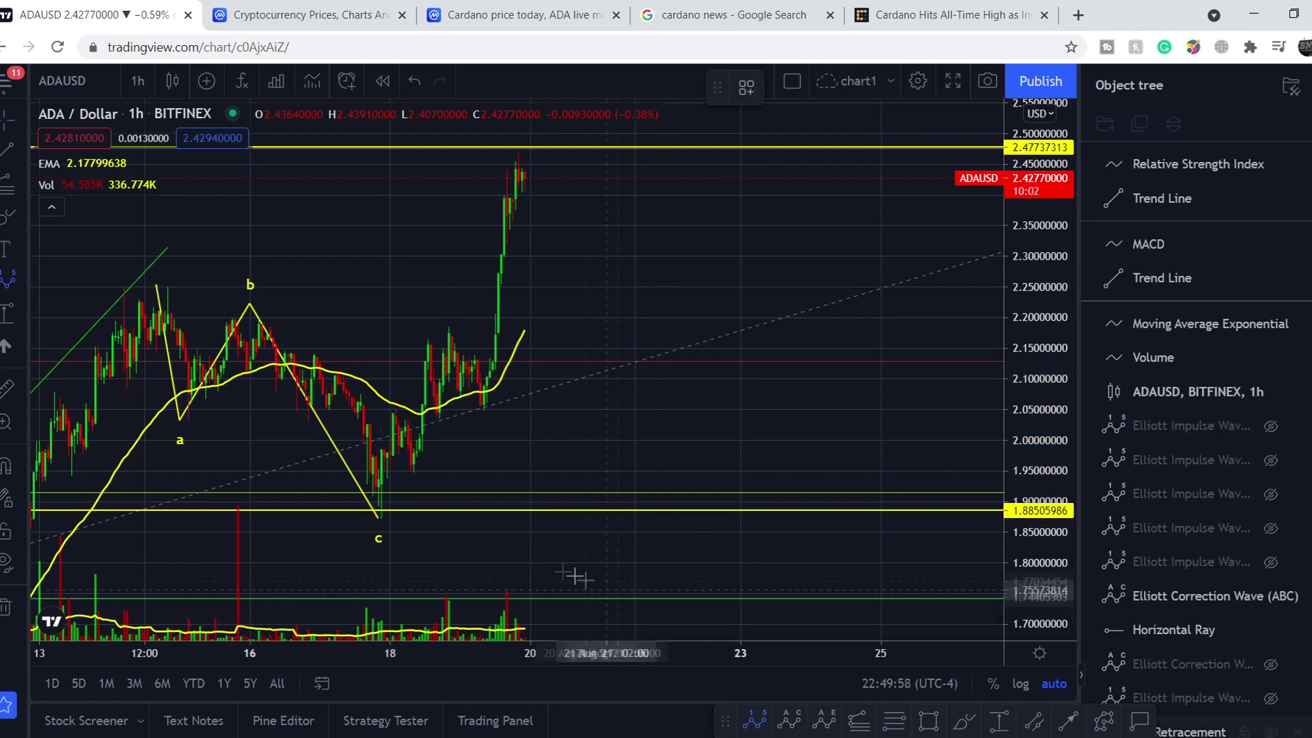
pyautogui.click(368, 509)
pyautogui.click(446, 325)
pyautogui.click(484, 412)
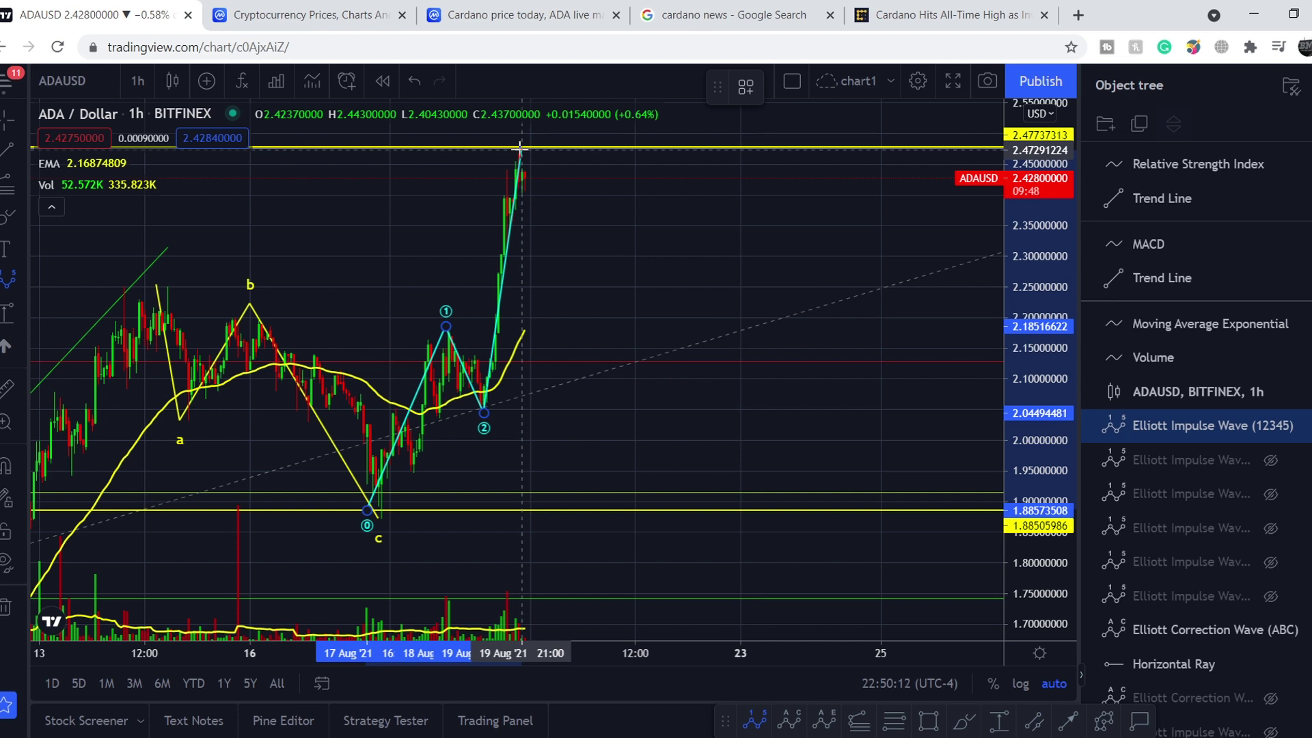
pyautogui.click(521, 153)
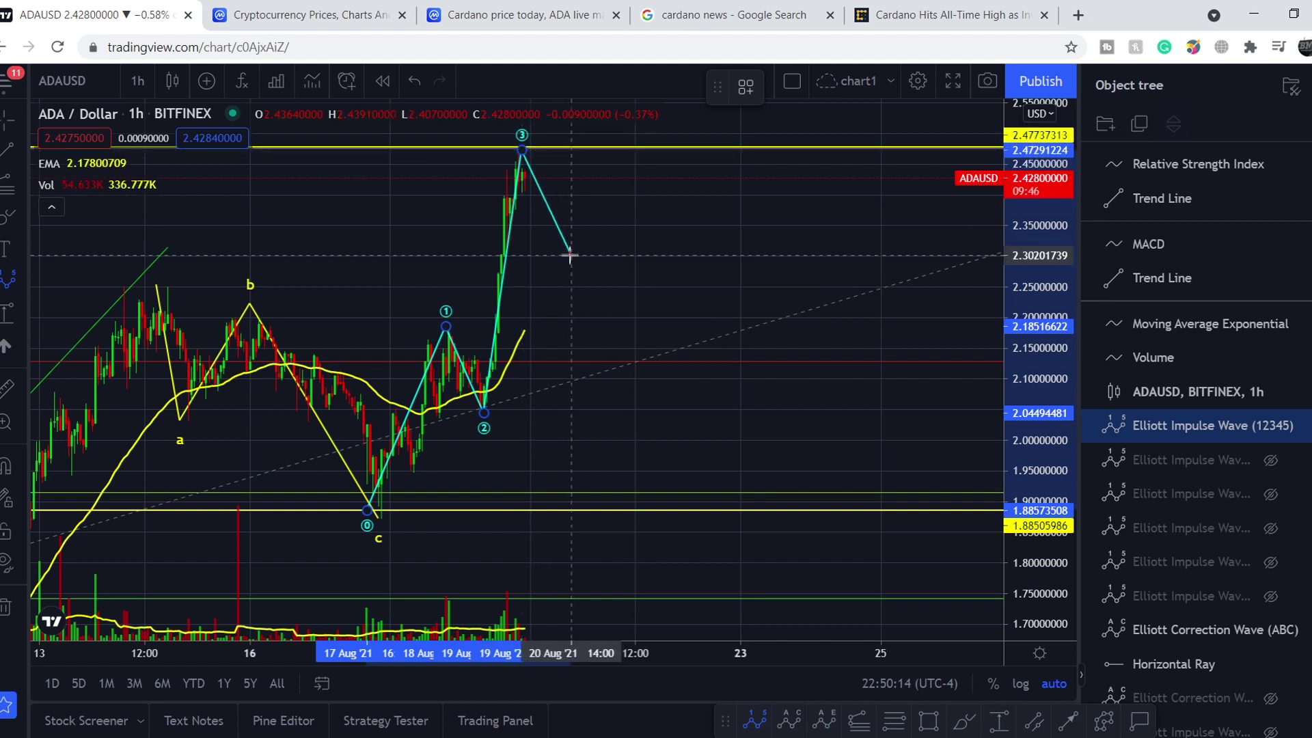
pyautogui.click(597, 285)
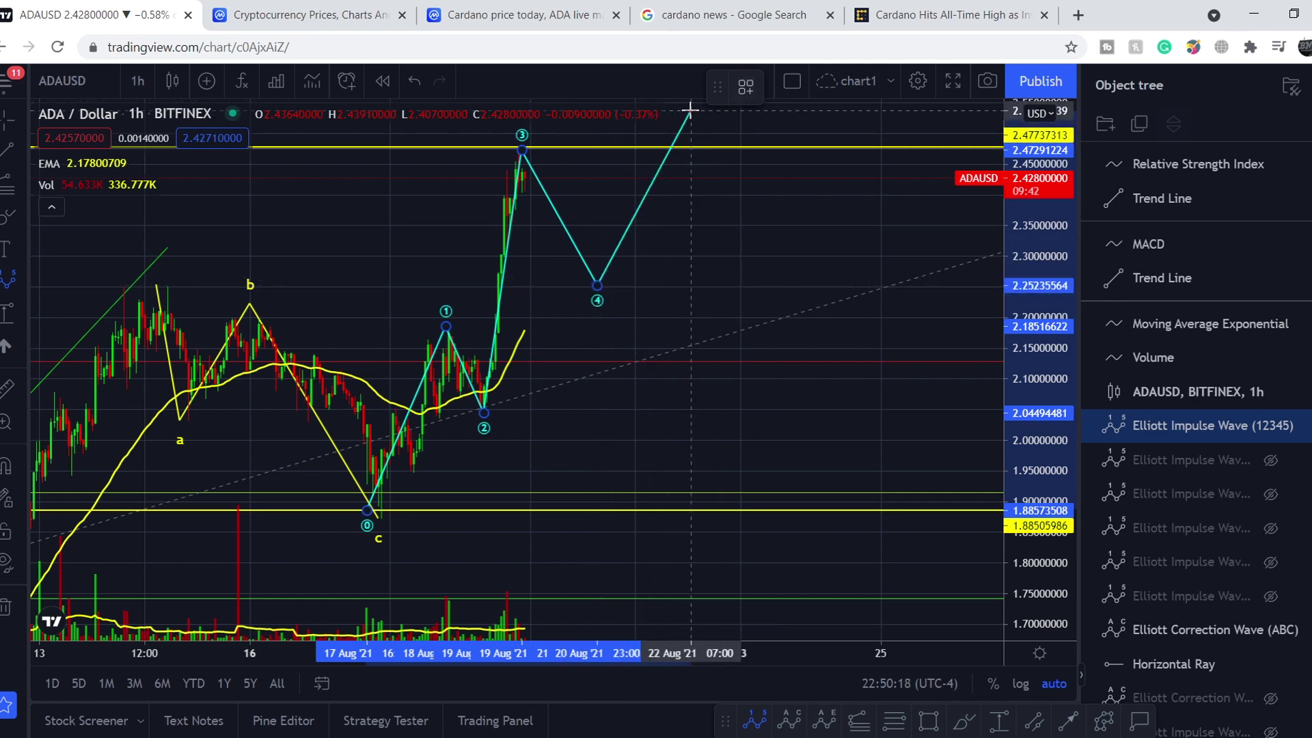
pyautogui.click(690, 110)
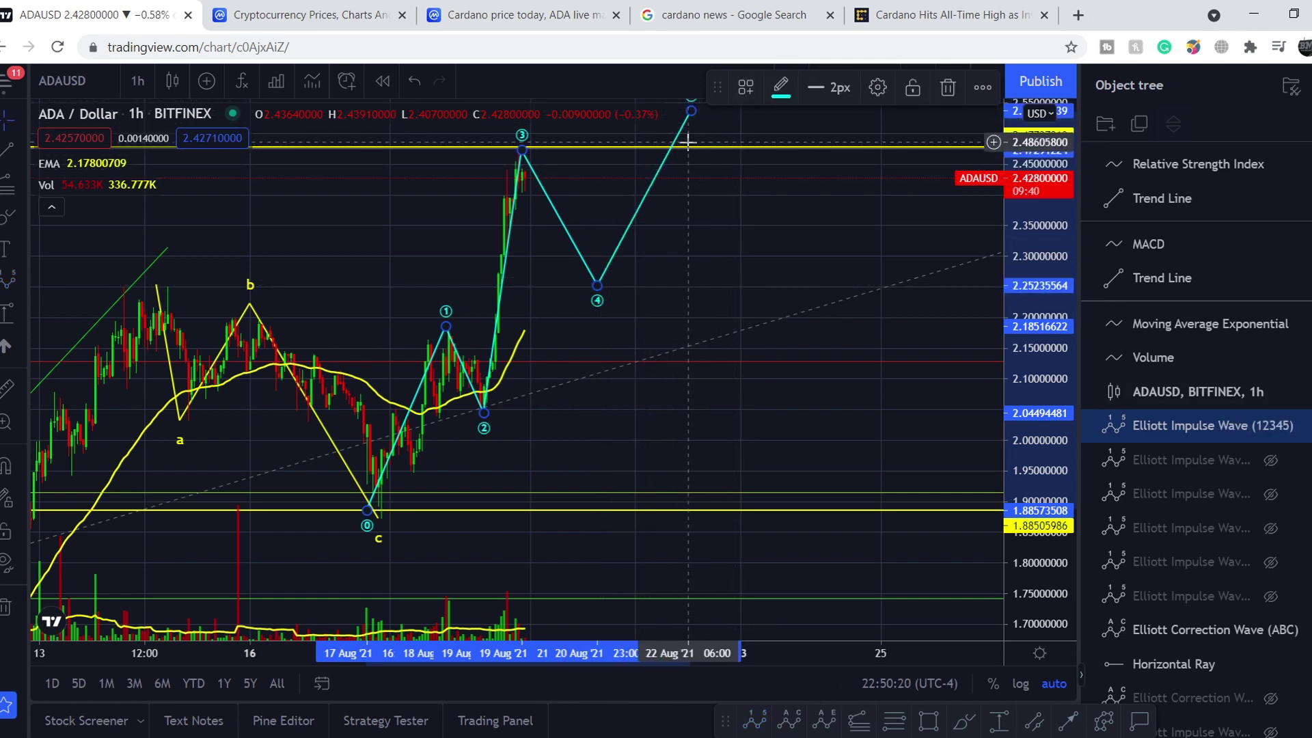
# Step: Draw a Fib Retracement from the wave 2 low at about 2.051 up to the wave 3 high at about 2.475
pyautogui.scroll(-5, 819, 239)
pyautogui.scroll(2, 789, 392)
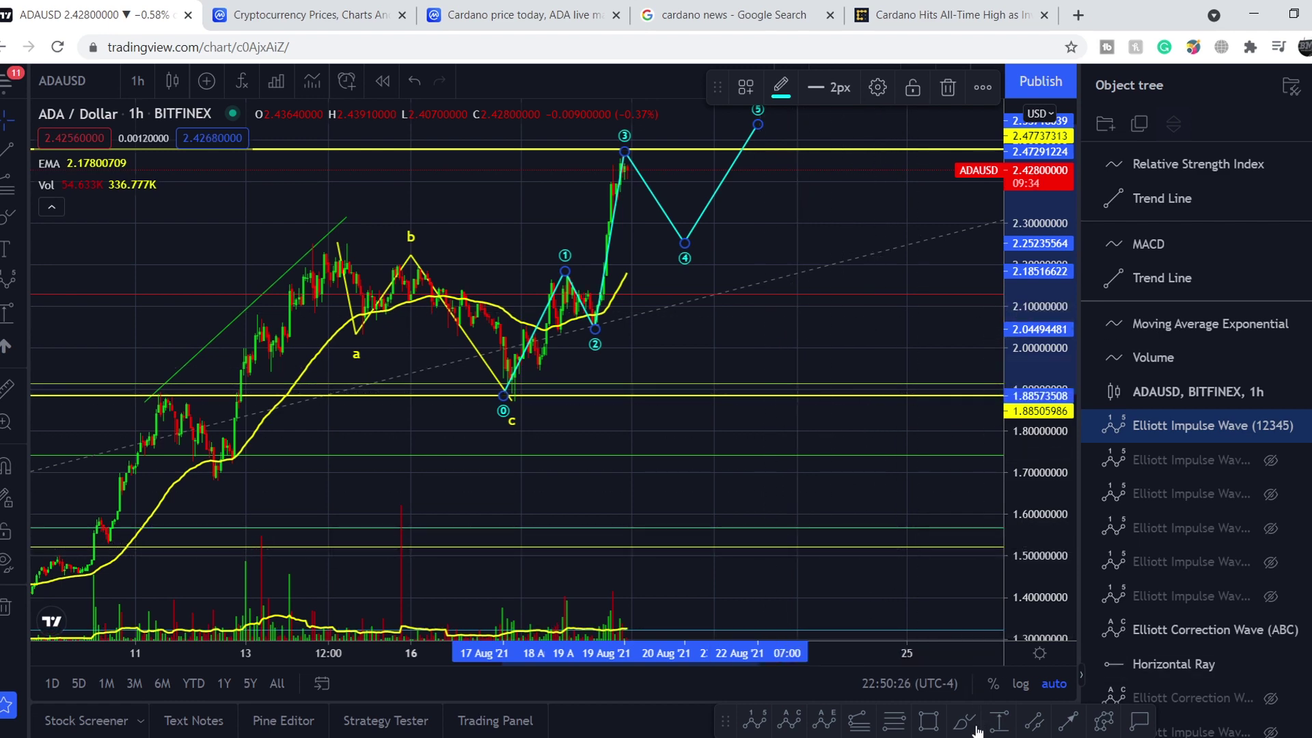
pyautogui.click(898, 724)
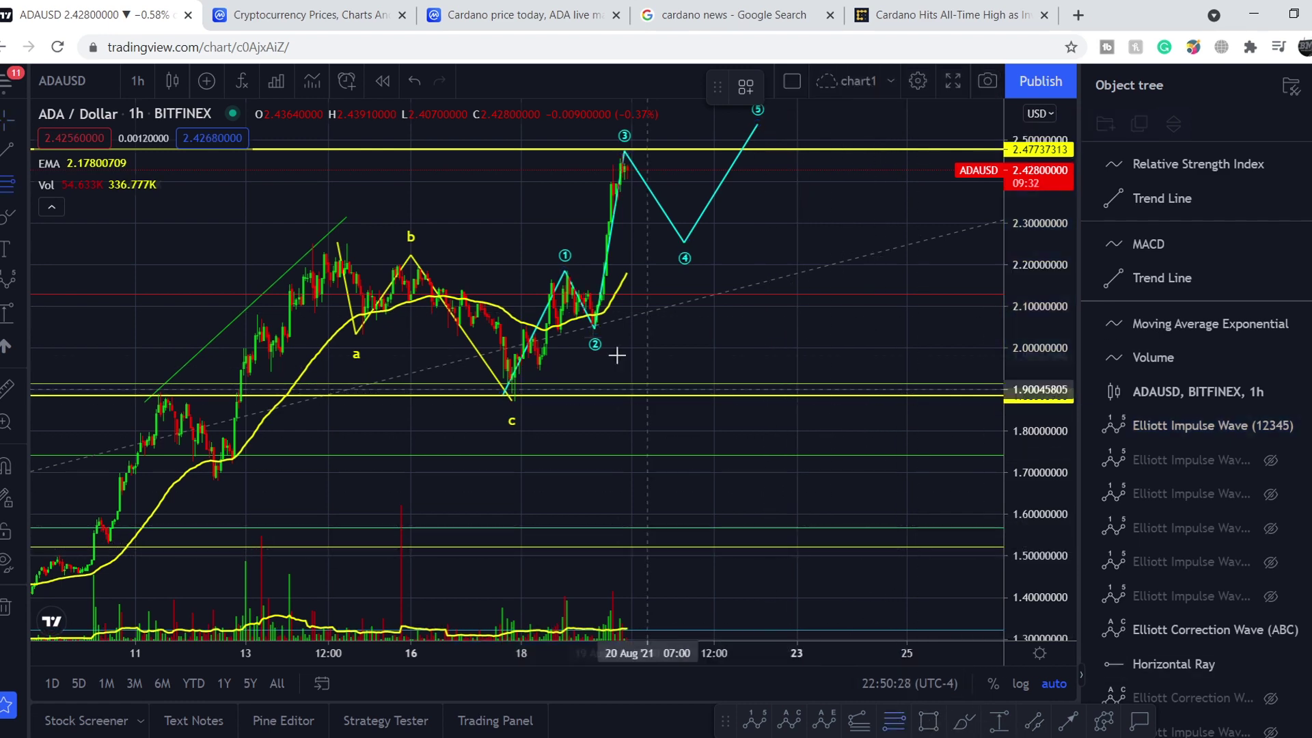
pyautogui.click(578, 327)
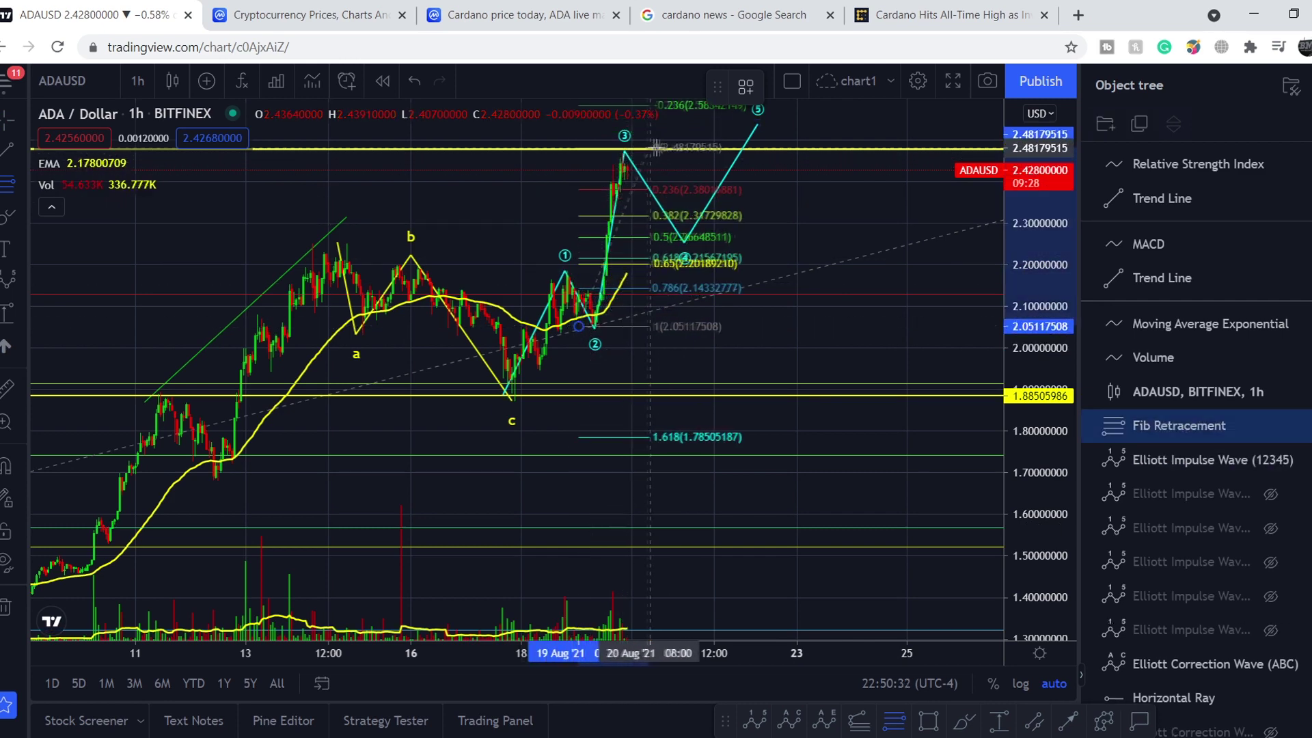
pyautogui.click(714, 149)
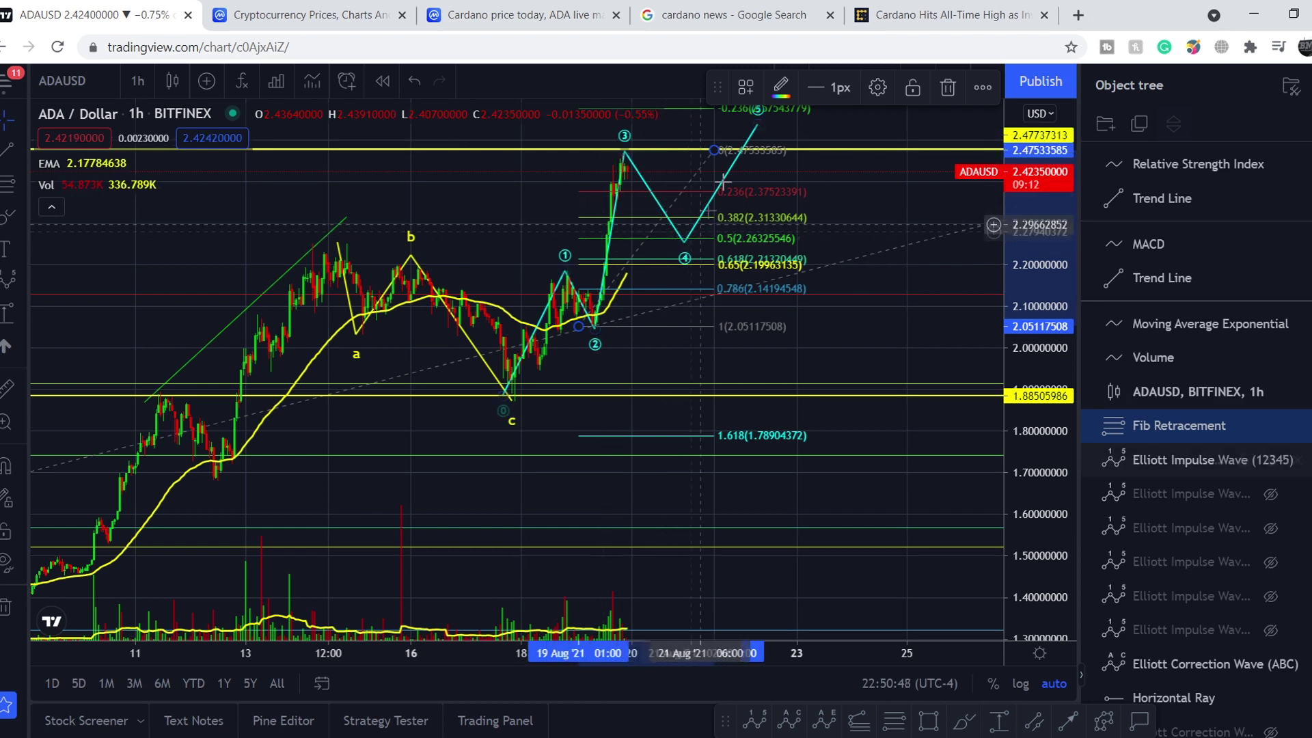
# Step: Try the wave 5 endpoint level with wave 3 at about 2.473, and raise it to just below the -0.236 Fib level
pyautogui.moveTo(758, 130); pyautogui.dragTo(739, 156)
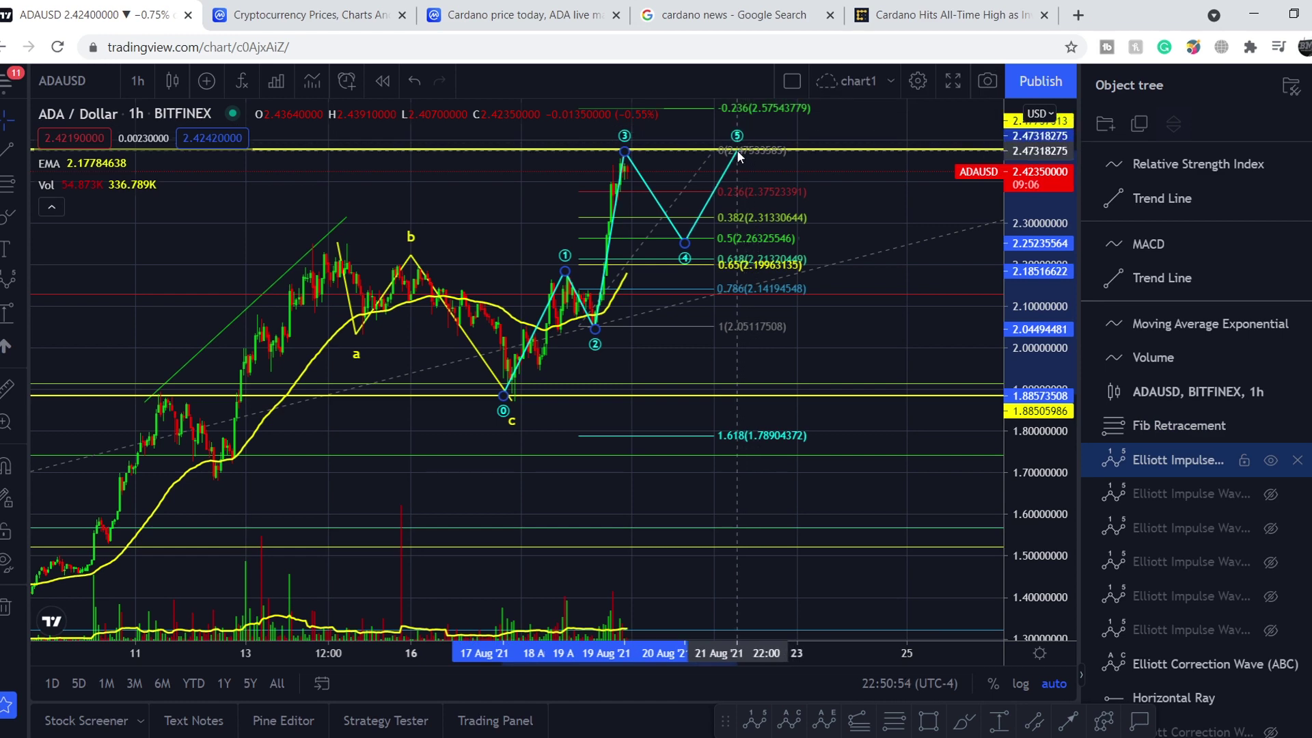
pyautogui.moveTo(738, 155); pyautogui.dragTo(736, 150)
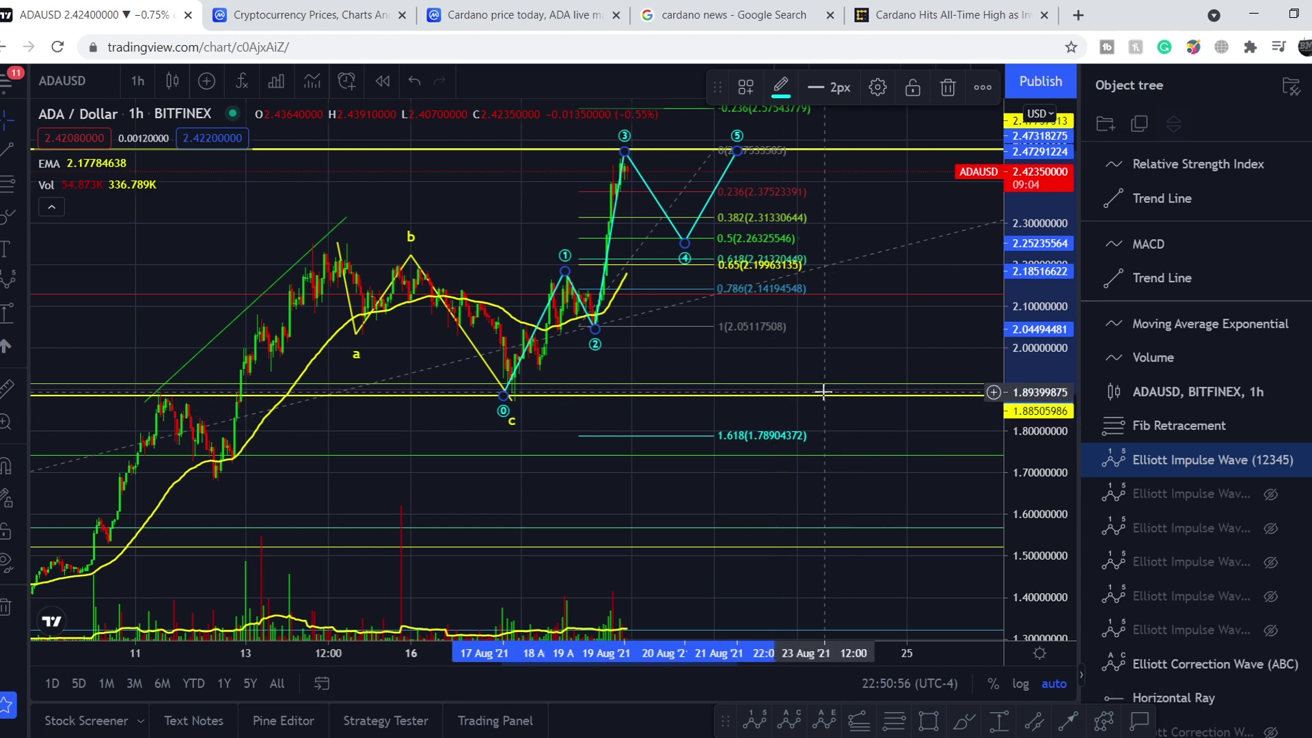
pyautogui.moveTo(737, 152); pyautogui.dragTo(753, 116)
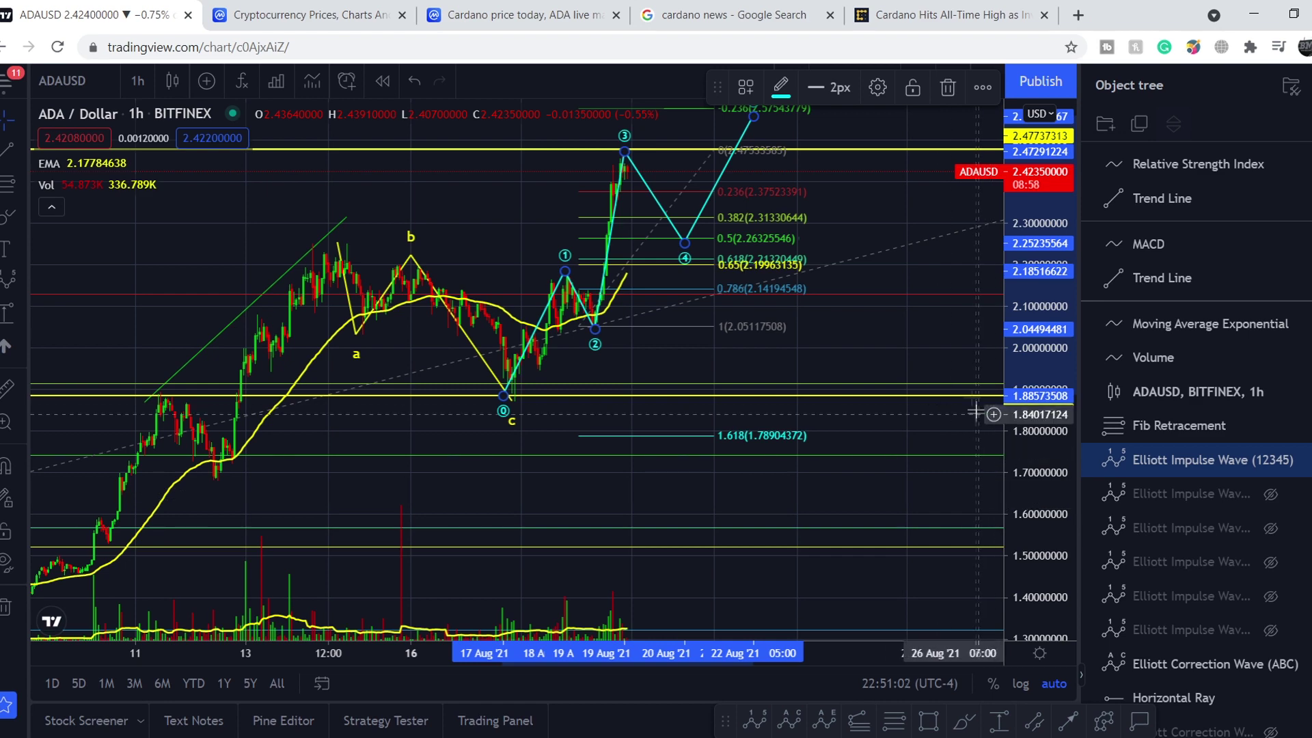
# Step: Compress the price scale and raise the impulse wave's point 5 to about 2.832, at the upper green horizontal line
pyautogui.moveTo(1041, 473); pyautogui.dragTo(1042, 540)
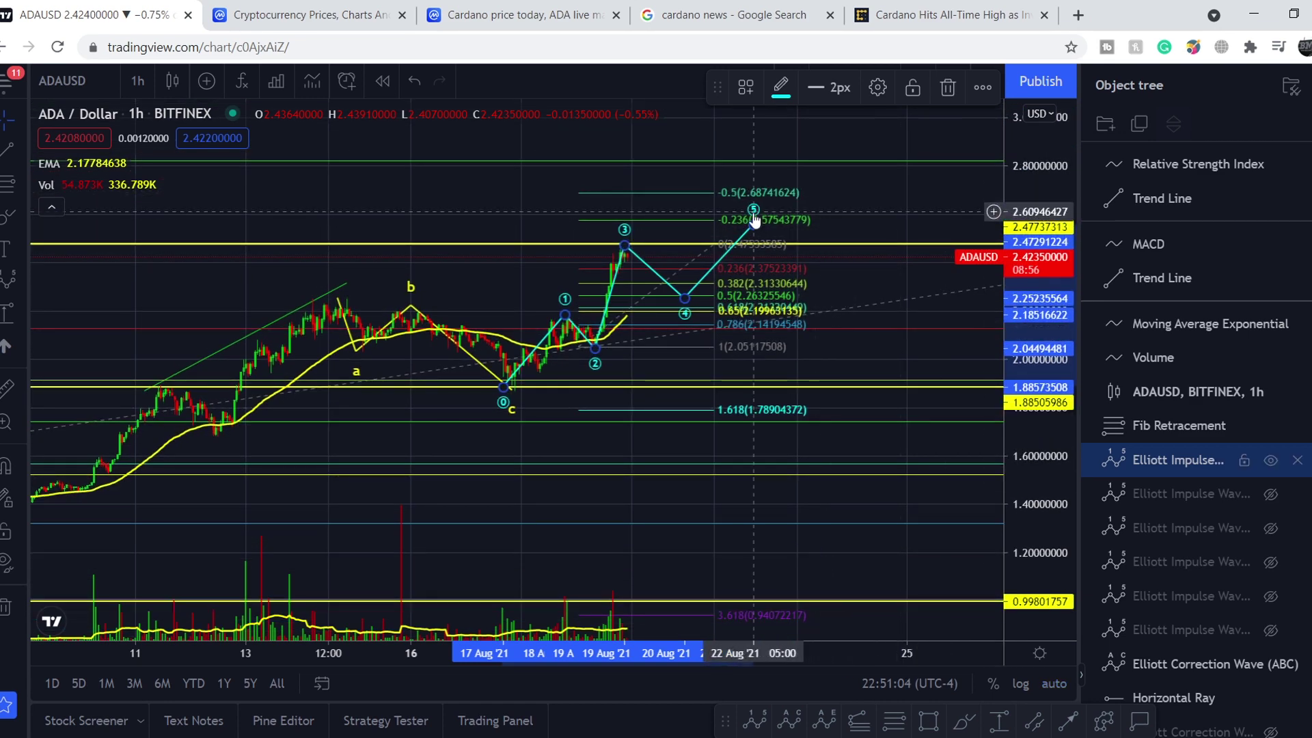
pyautogui.moveTo(752, 220)
pyautogui.mouseDown()
pyautogui.moveTo(758, 129)
pyautogui.moveTo(749, 158)
pyautogui.mouseUp()
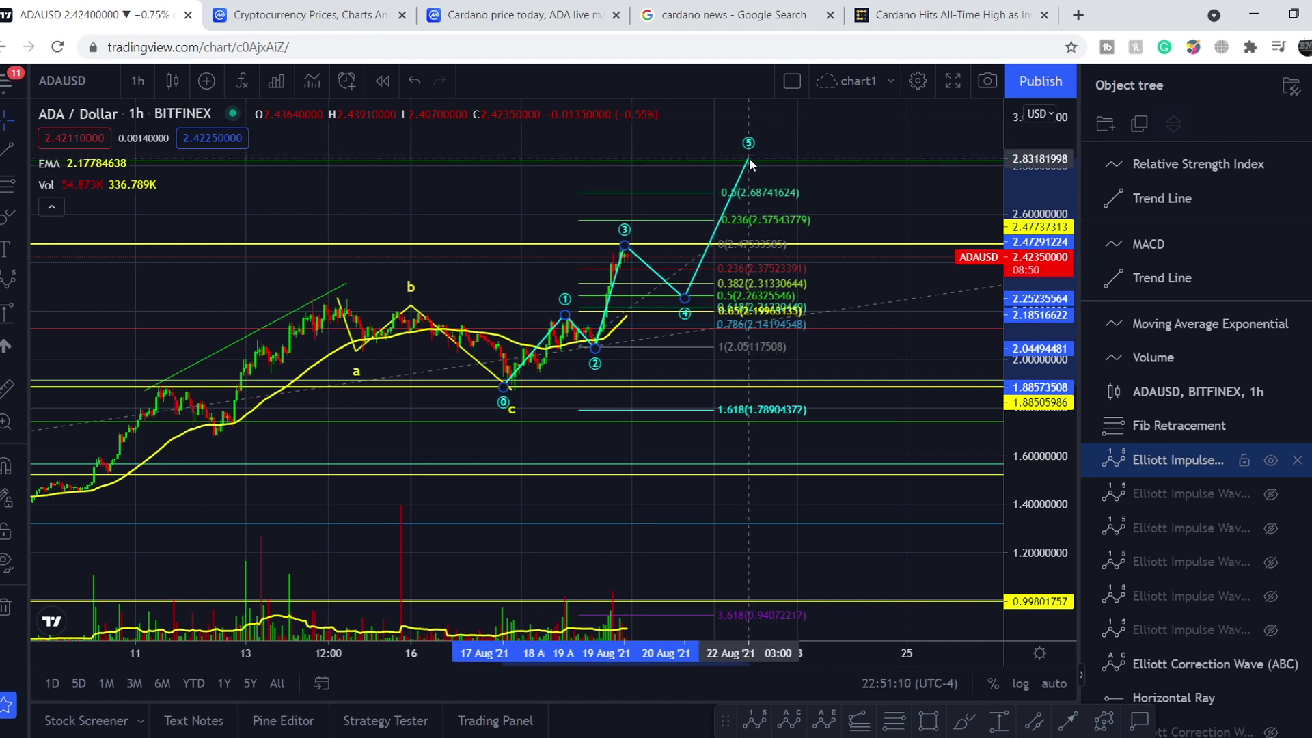
pyautogui.moveTo(749, 158); pyautogui.dragTo(748, 158)
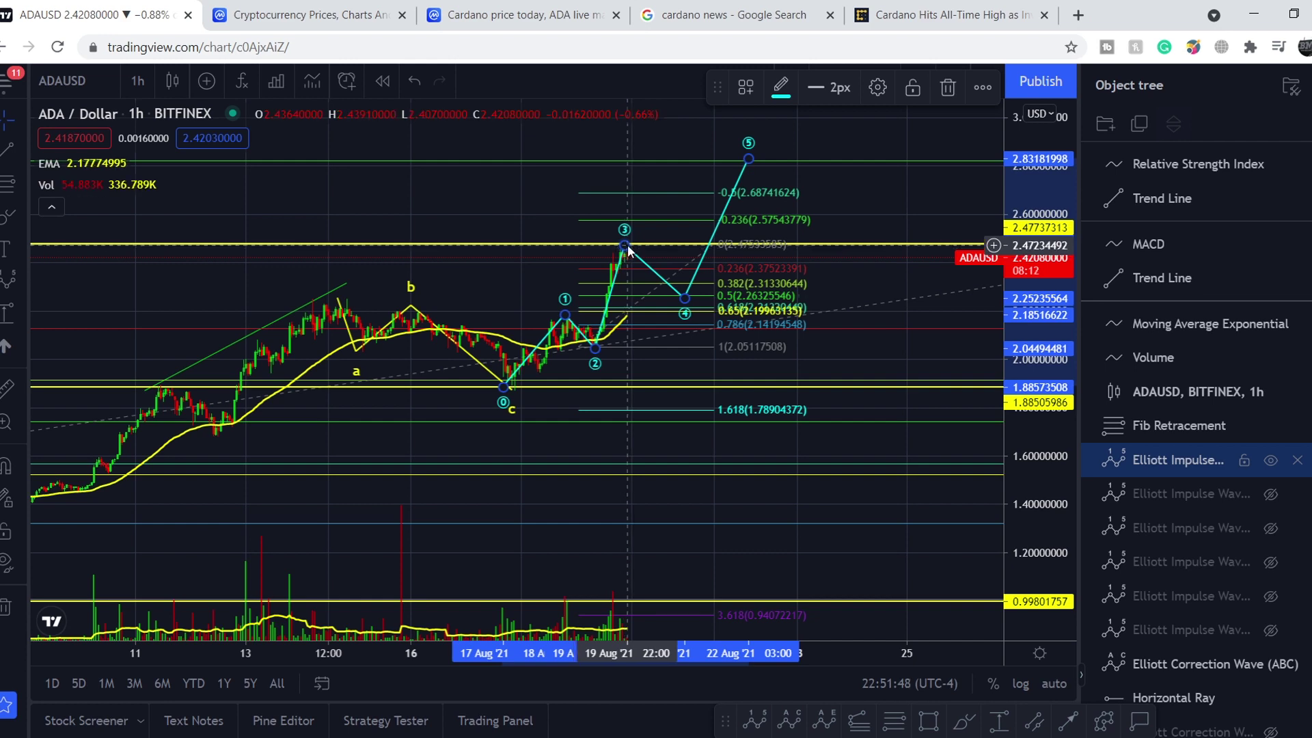
pyautogui.scroll(-2, 743, 429)
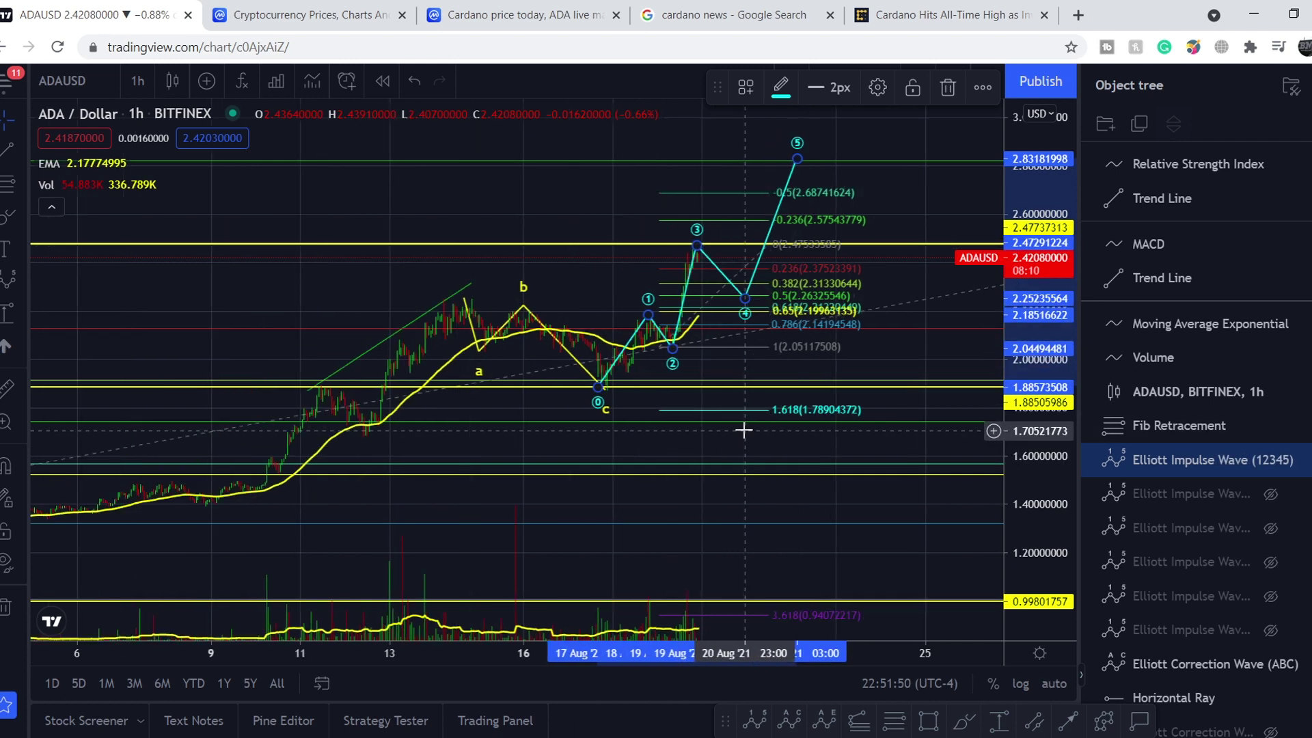